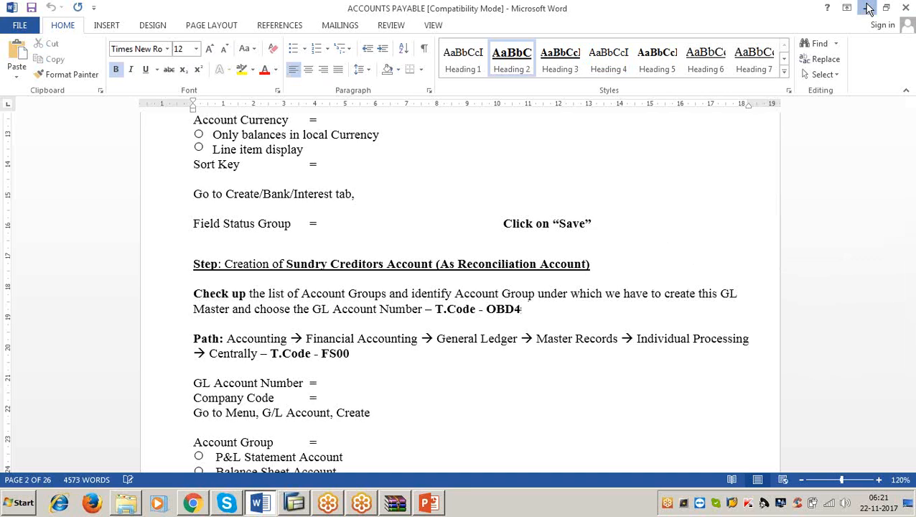
- Switch from the Word document to SAP by launching SAP Logon, and decline the detailed description of the connection error
click(868, 7)
click(888, 9)
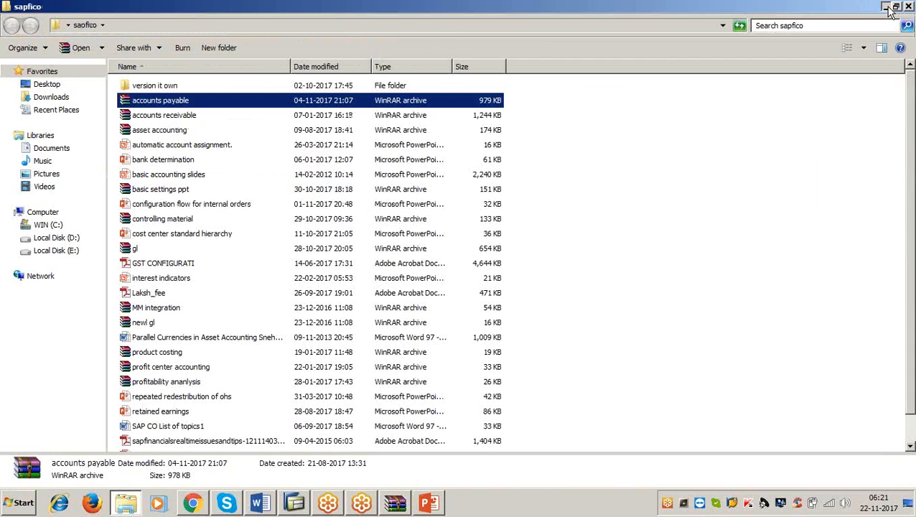
click(886, 7)
double_click(79, 95)
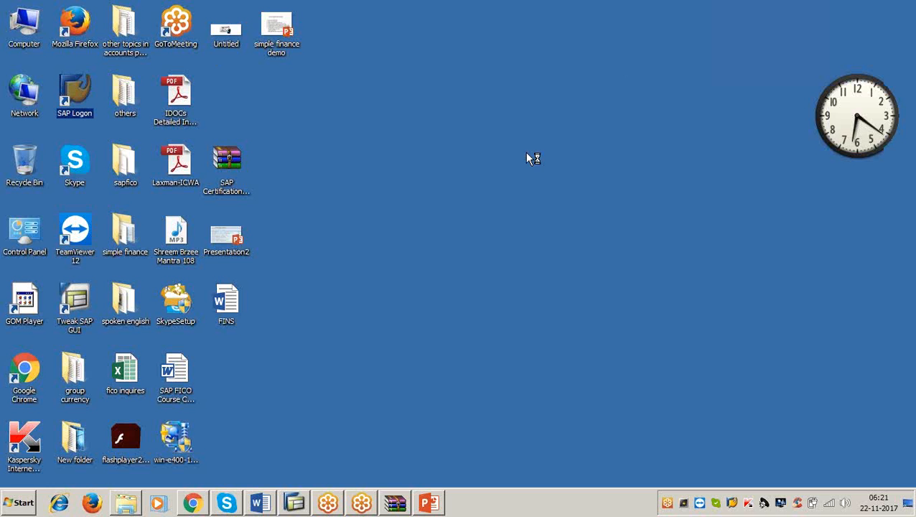
click(533, 119)
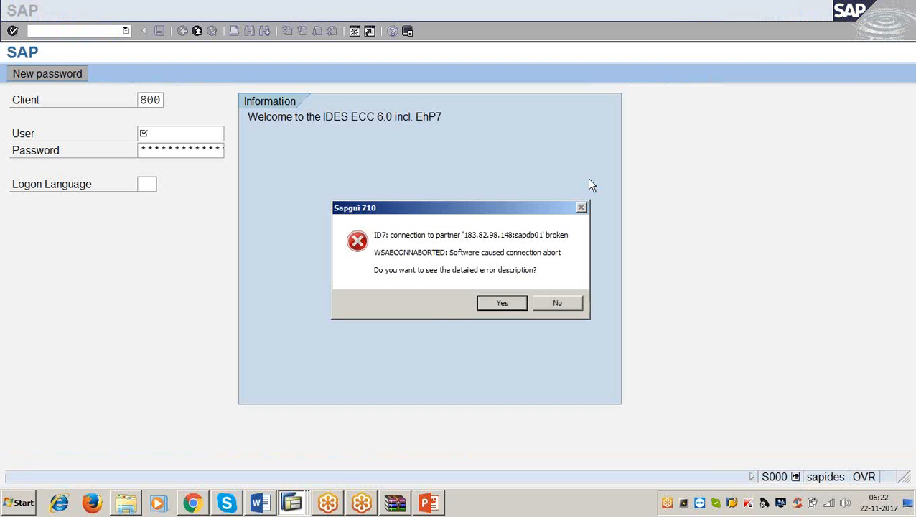
click(564, 303)
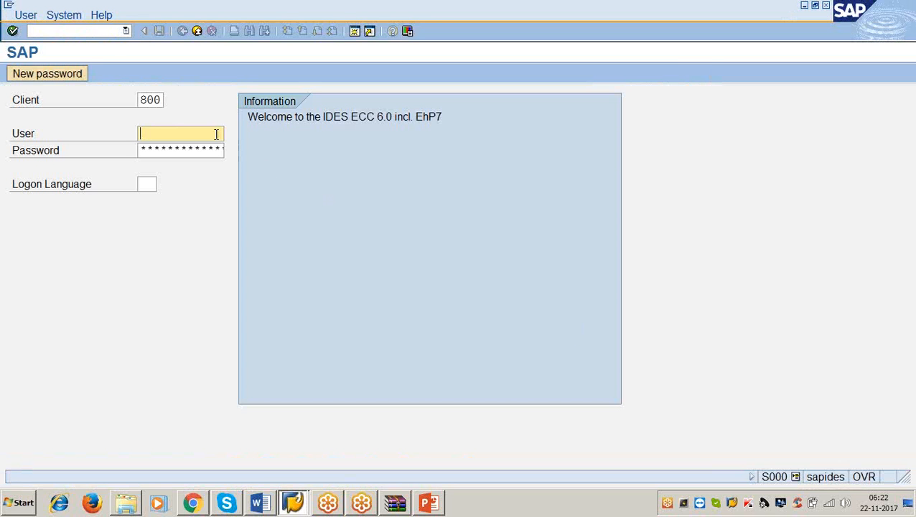
- Log on to client 800 with the user name and account password
text(lakshman)
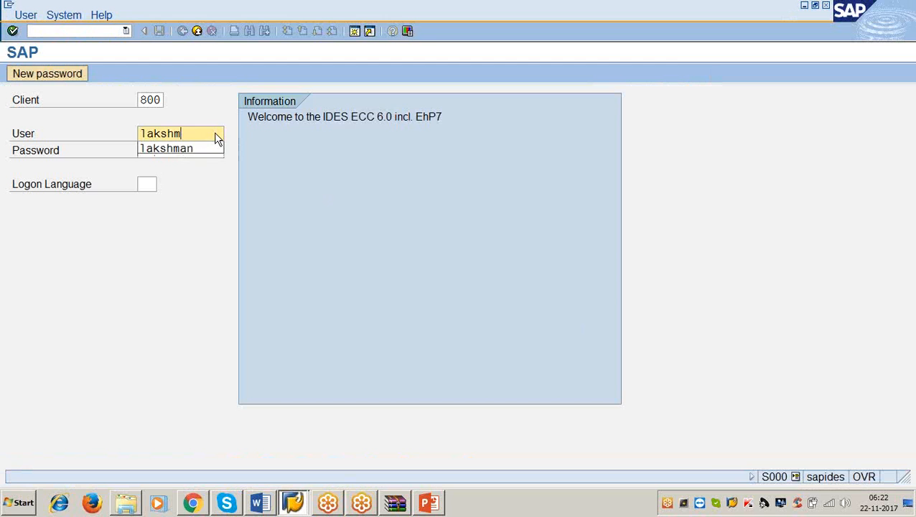
key(Tab)
text(*******)
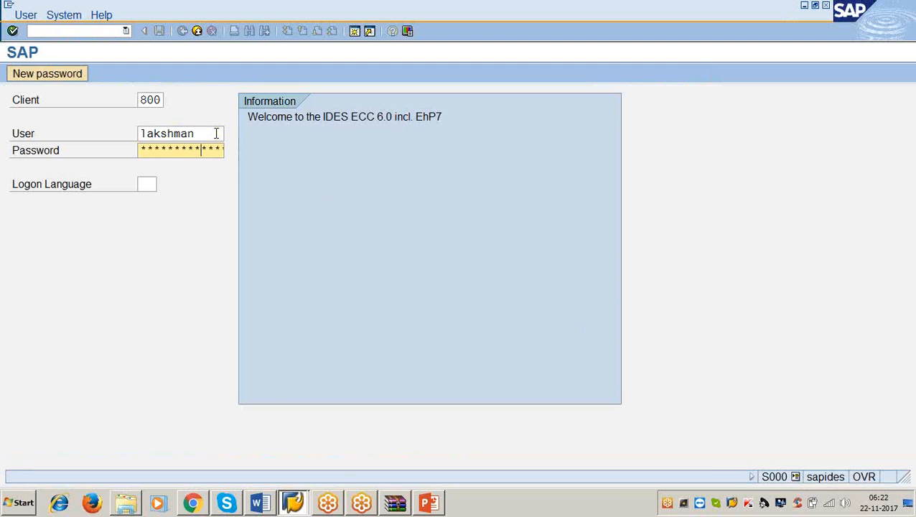
key(Return)
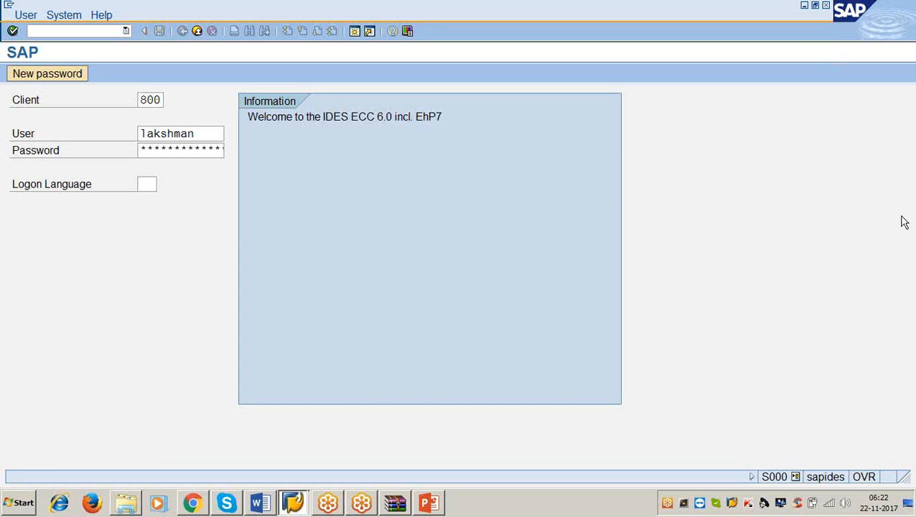
key(Return)
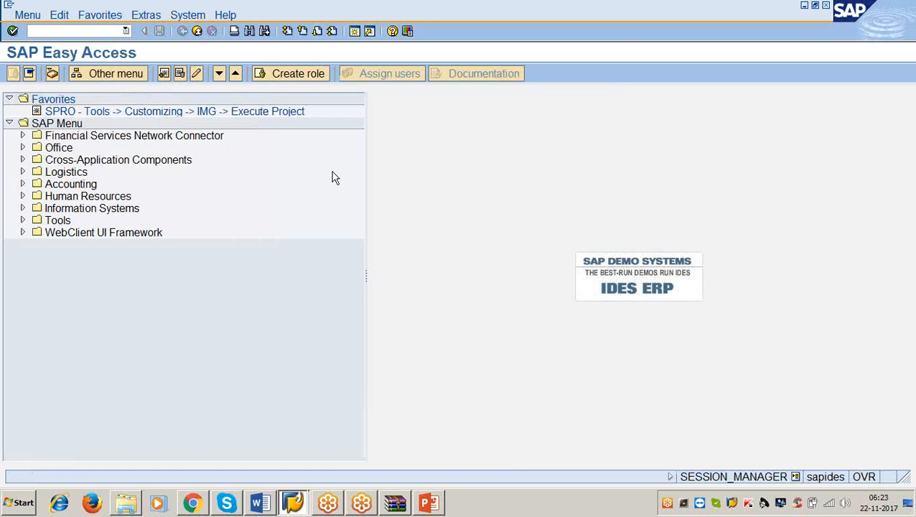
- Open transaction OBD4 with /nobd4 and position the G/L account groups list at chart of accounts 3366
click(84, 31)
text(/nobd4)
key(Return)
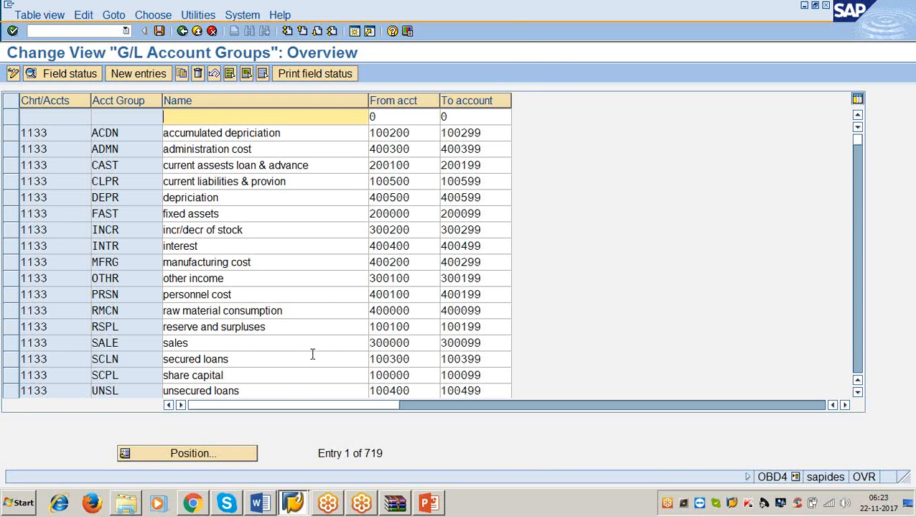
click(233, 455)
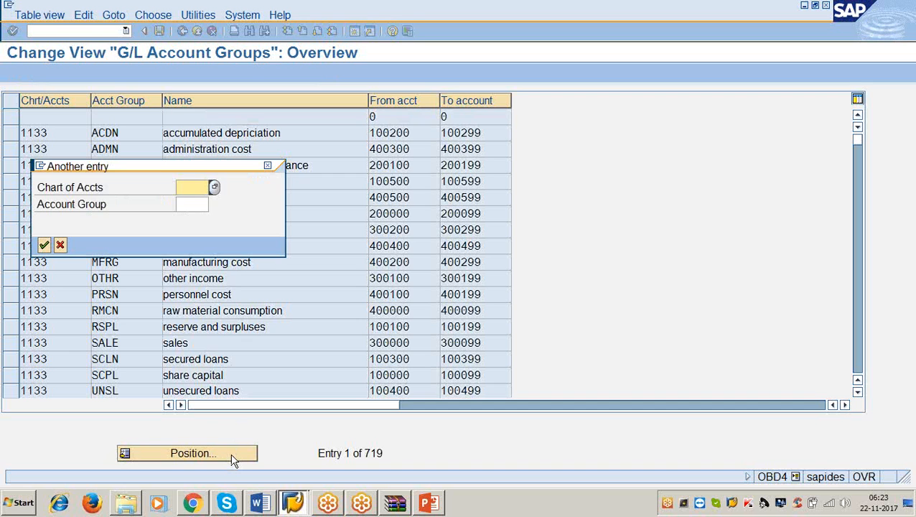
text(336)
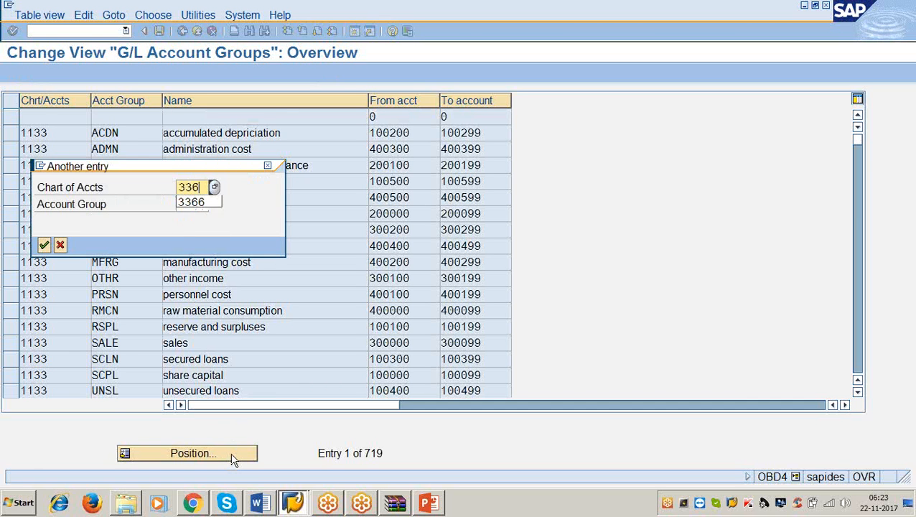
text(6)
key(Return)
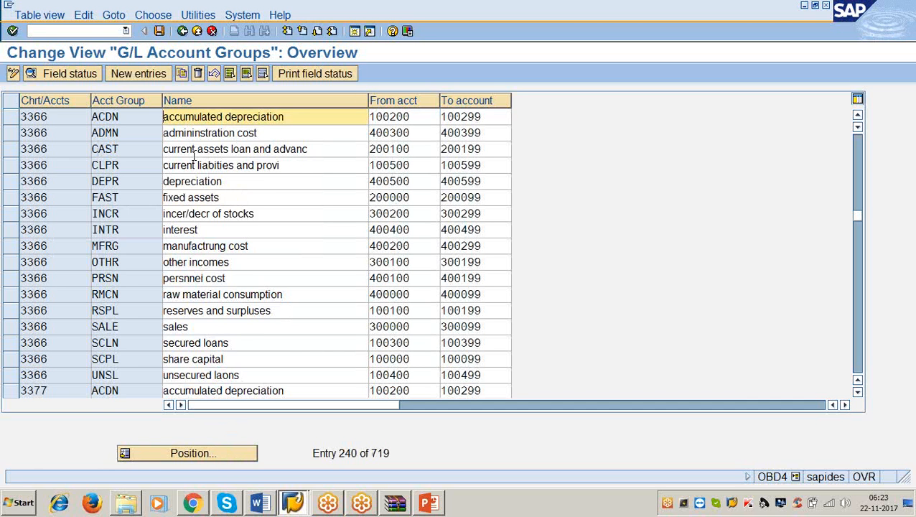
- Examine the name and the from/to account range of account group CLPR in chart of accounts 3366
click(302, 167)
drag(283, 166, 149, 178)
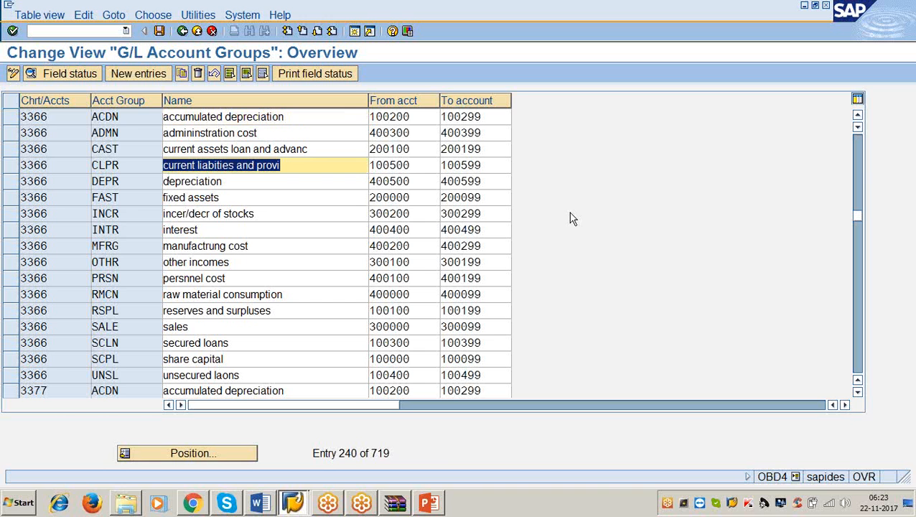
click(293, 165)
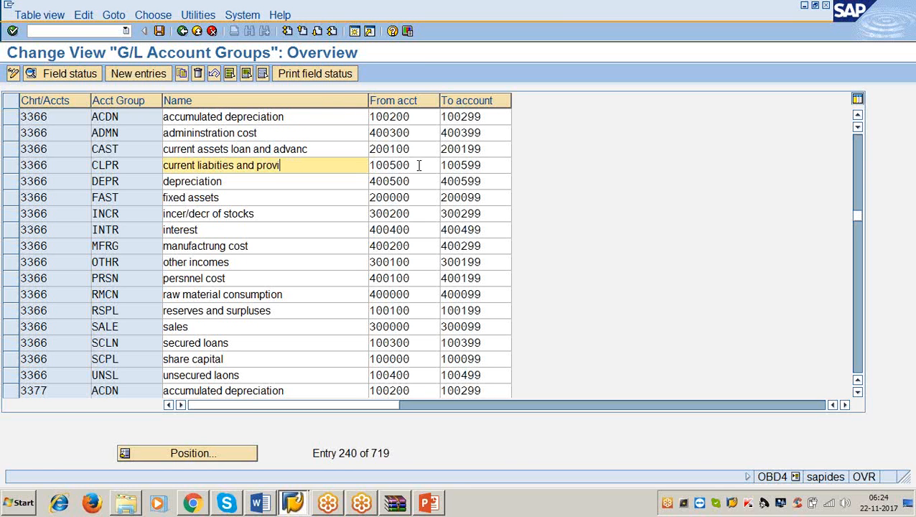
drag(419, 166, 355, 174)
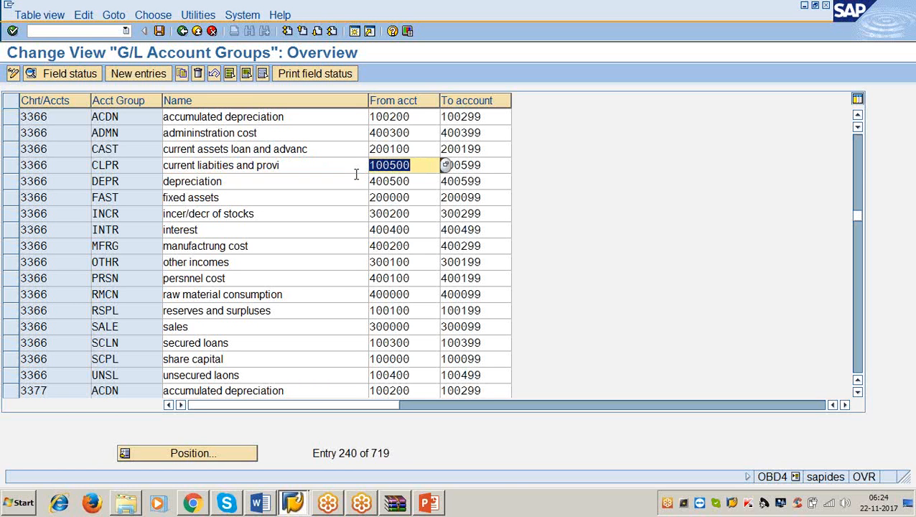
drag(421, 166, 365, 167)
drag(491, 166, 432, 167)
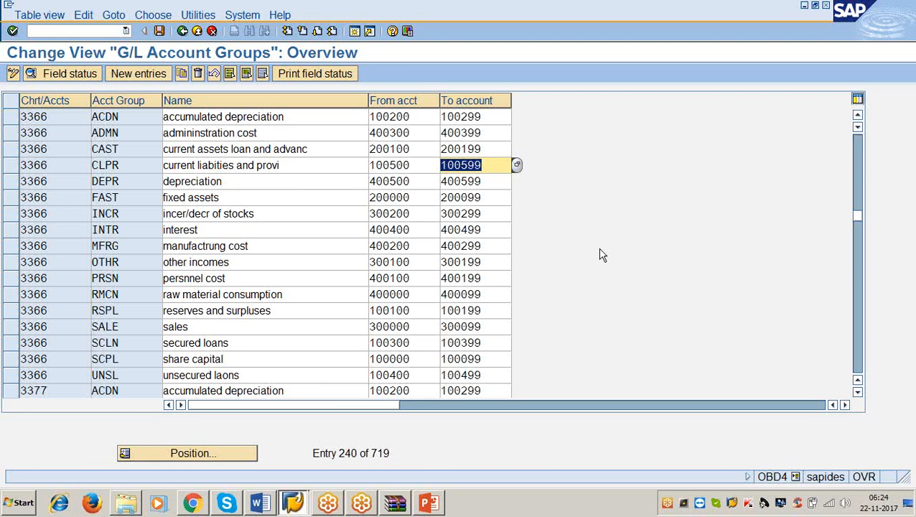
click(419, 165)
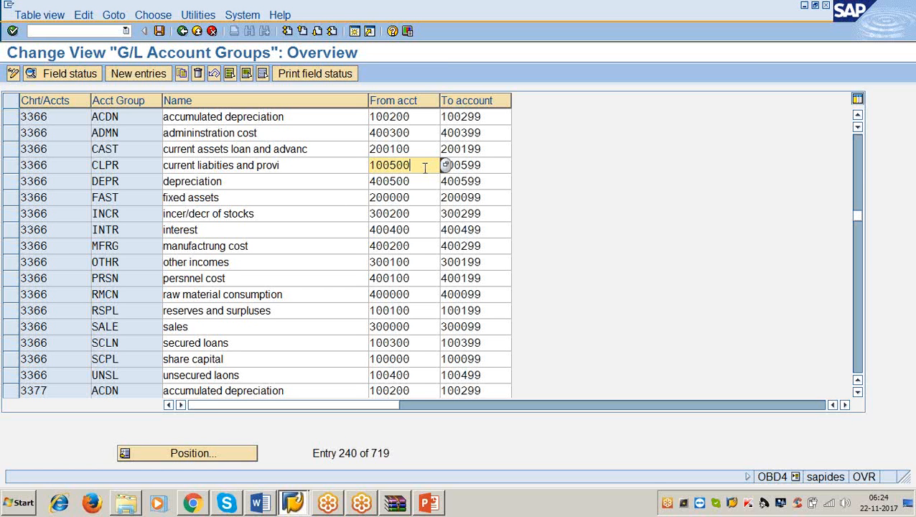
drag(420, 166, 378, 165)
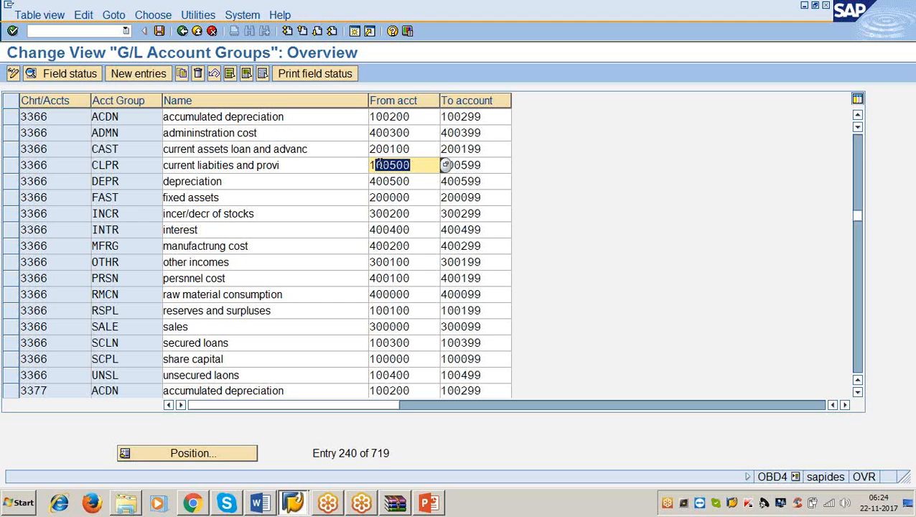
click(493, 159)
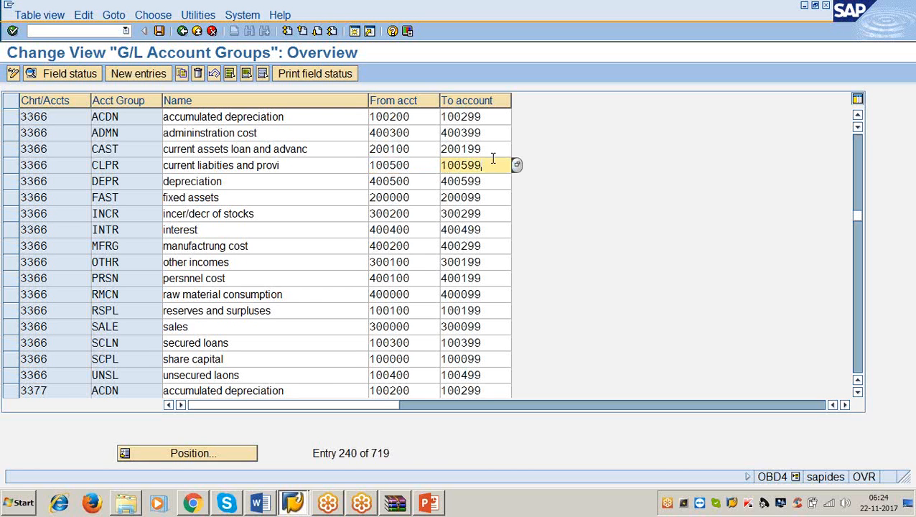
- Open a second SAP session and start transaction FS00 in it with /nfs00
click(355, 31)
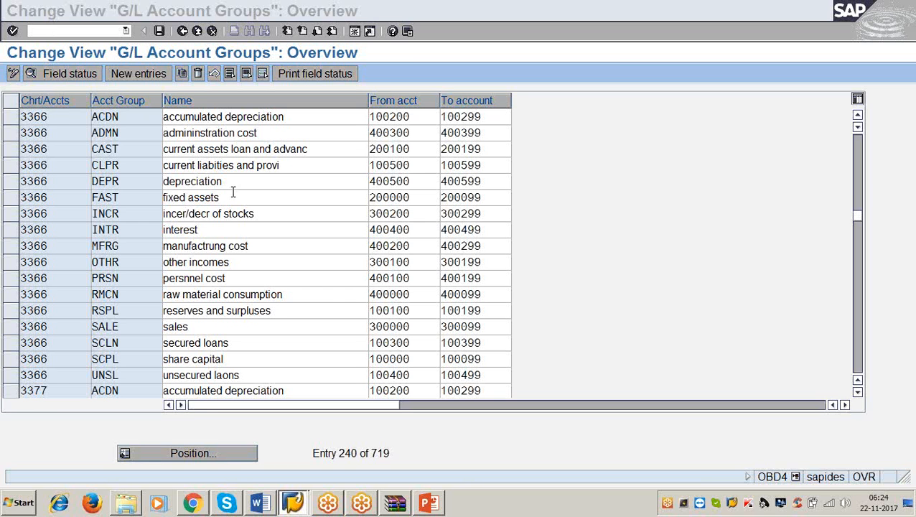
mouse_move(327, 503)
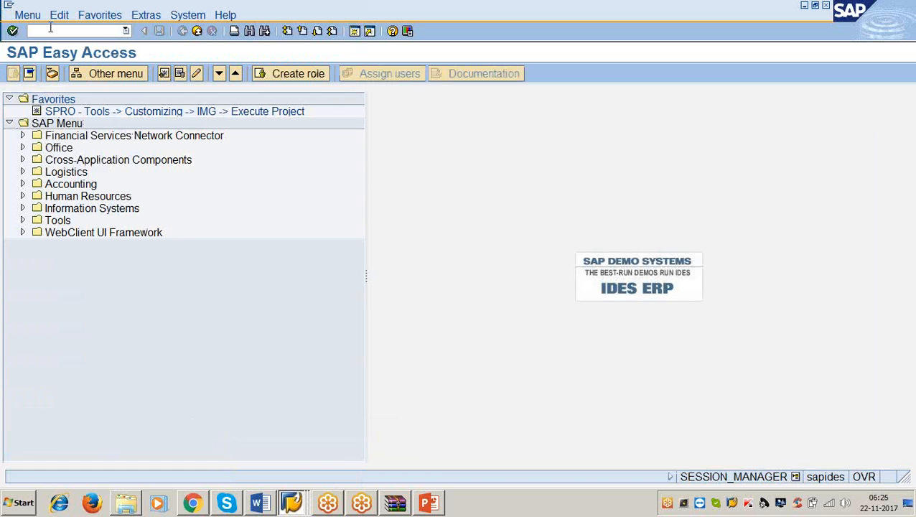
text(/nfs00)
key(Return)
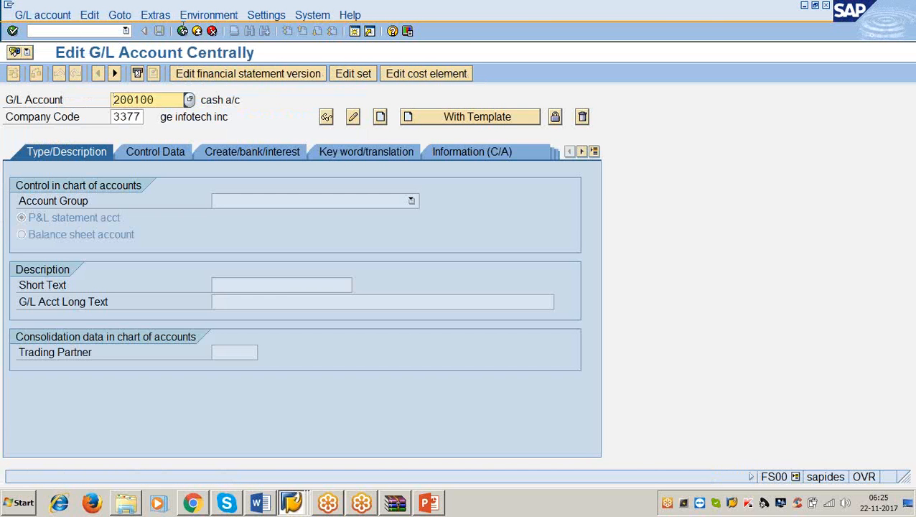
- Start creating G/L account 100505 in company code 3366
click(170, 93)
key(BackSpace)
key(BackSpace)
key(BackSpace)
key(BackSpace)
key(BackSpace)
key(BackSpace)
text(10050)
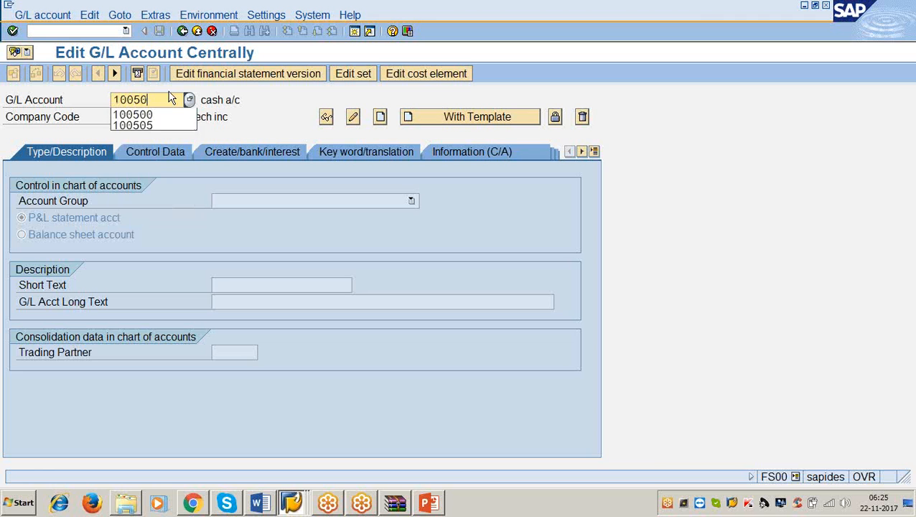
text(5)
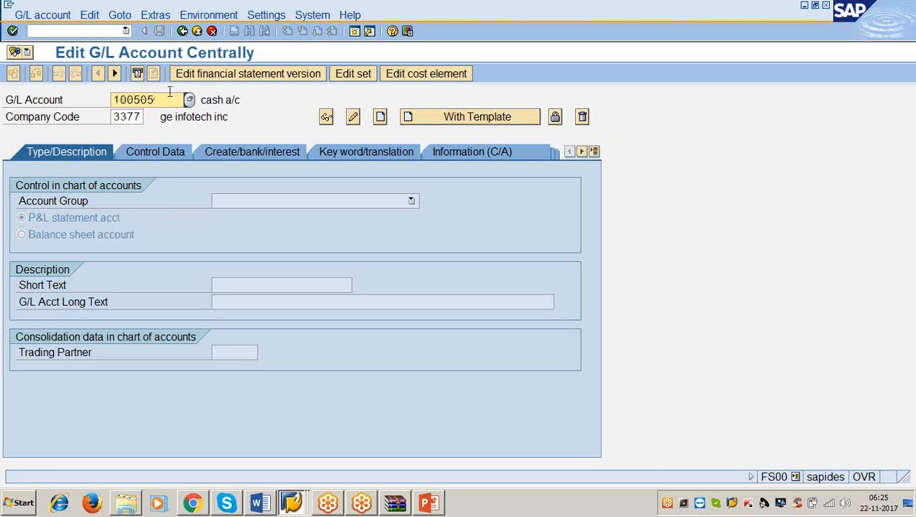
key(Tab)
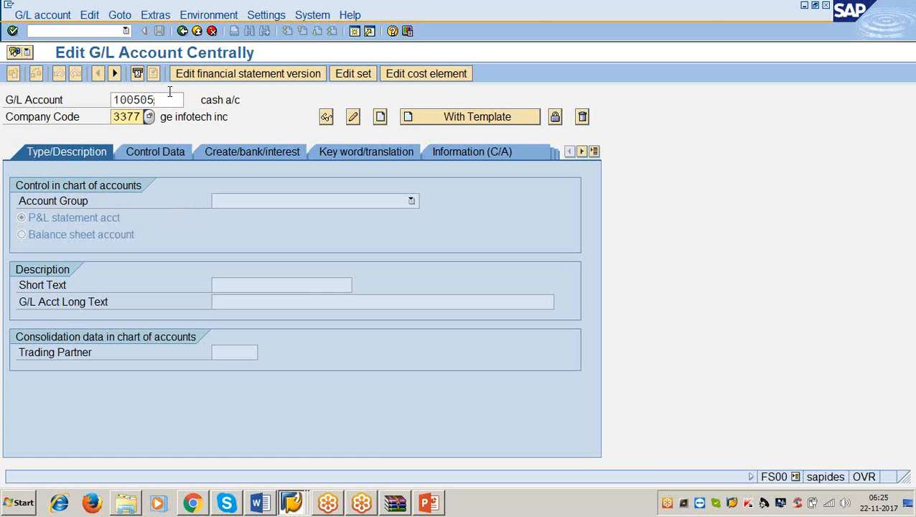
key(Right)
key(Right)
text(66)
click(32, 15)
click(49, 47)
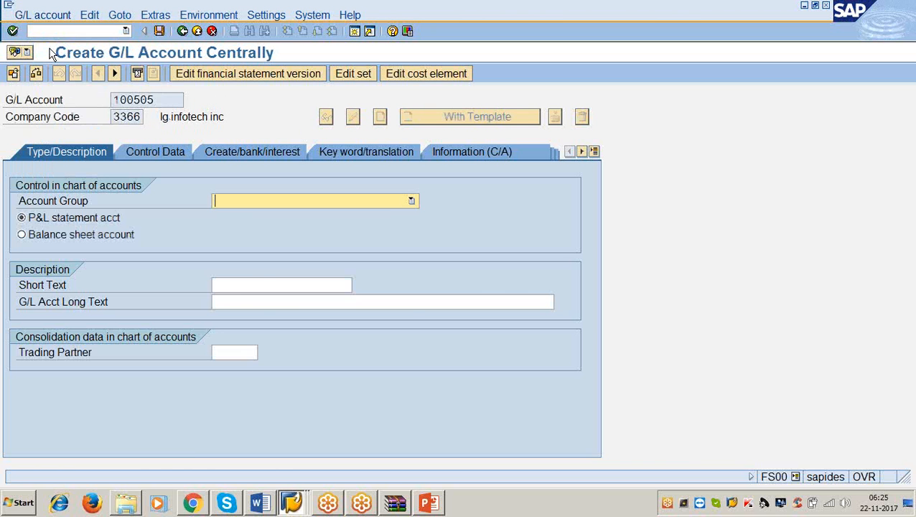
- Assign the new account to the account group "current liabities and provi" and make it a balance sheet account
click(412, 201)
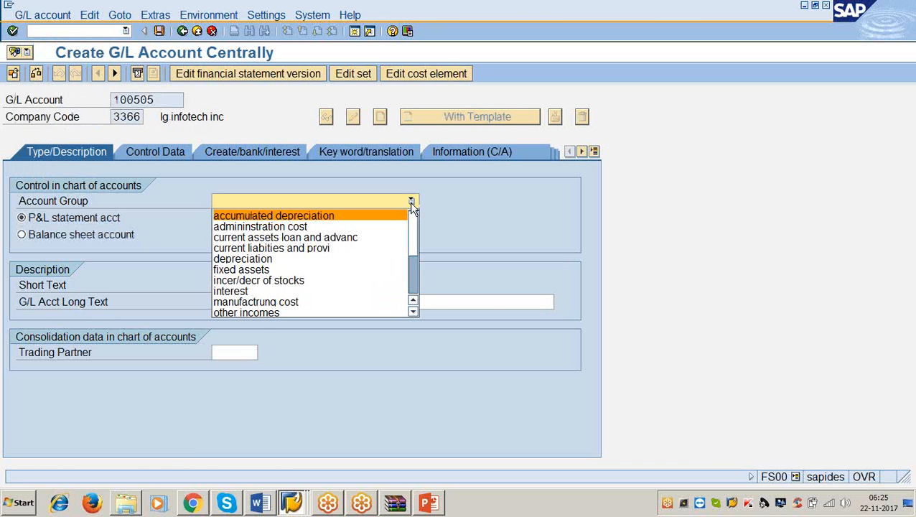
click(378, 247)
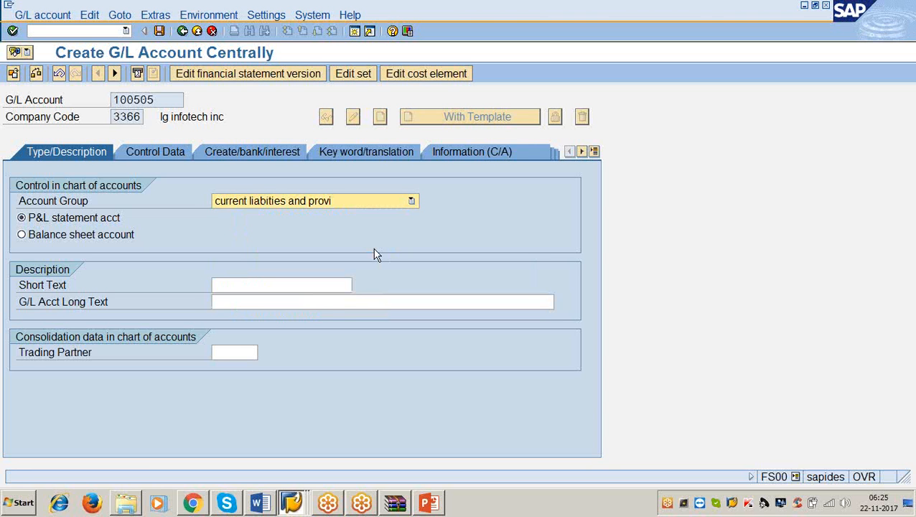
click(96, 241)
- Set the account's short text to "sundry creditors a/c"
click(224, 284)
text(sun dry cre)
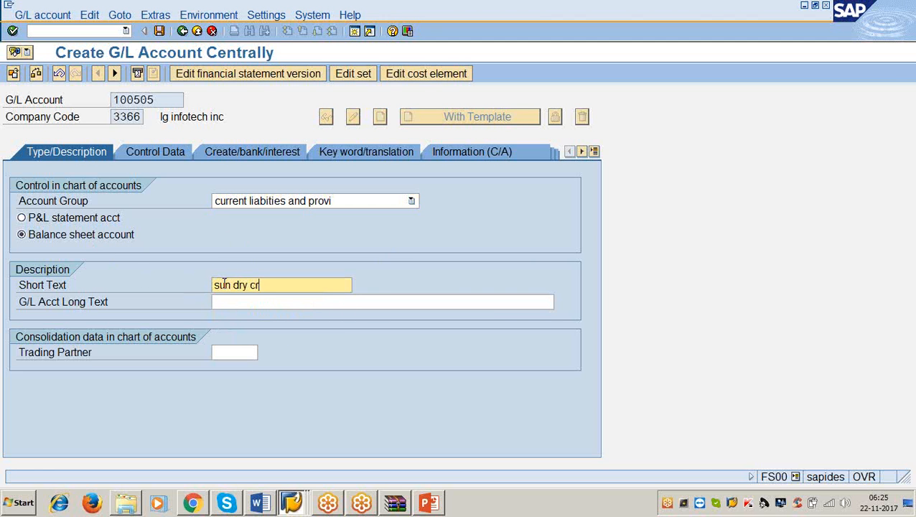
key(BackSpace)
key(BackSpace)
key(BackSpace)
key(BackSpace)
key(BackSpace)
key(BackSpace)
key(BackSpace)
key(BackSpace)
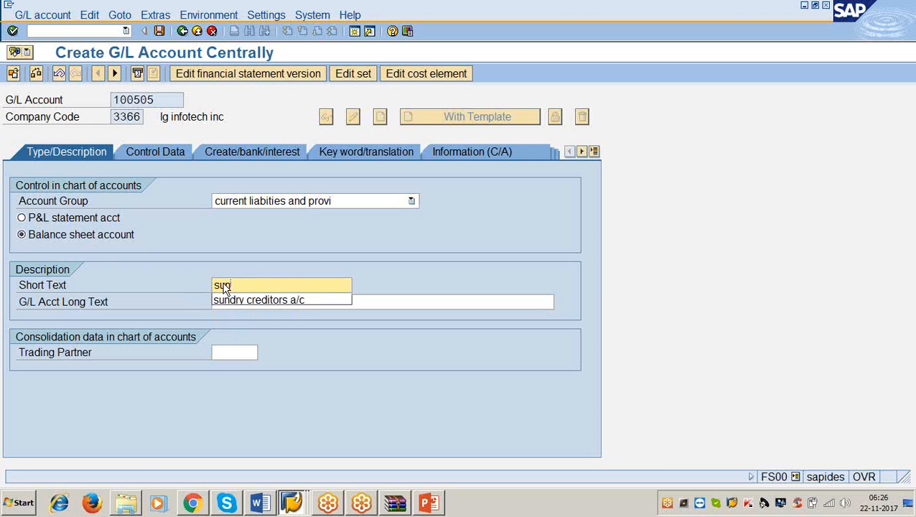
text(dy)
key(BackSpace)
text(ry)
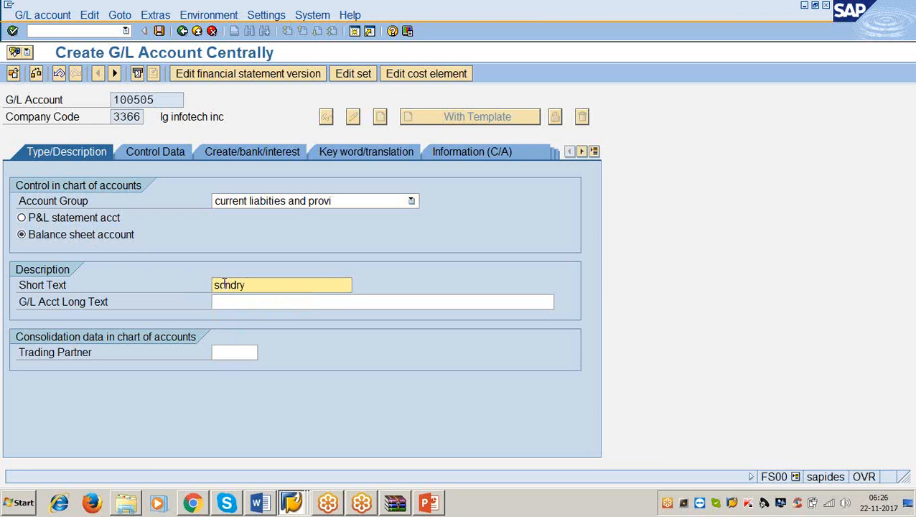
key(BackSpace)
key(BackSpace)
key(BackSpace)
key(BackSpace)
key(BackSpace)
text(c)
key(BackSpace)
text(u)
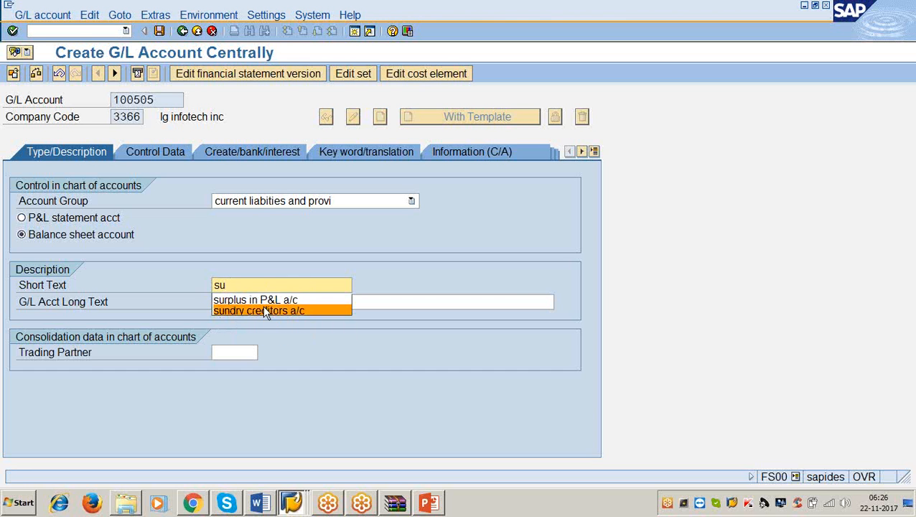
click(263, 310)
- Set the G/L account long text to "sundry creditors a/c" and open the account's control data
click(260, 307)
text(sun)
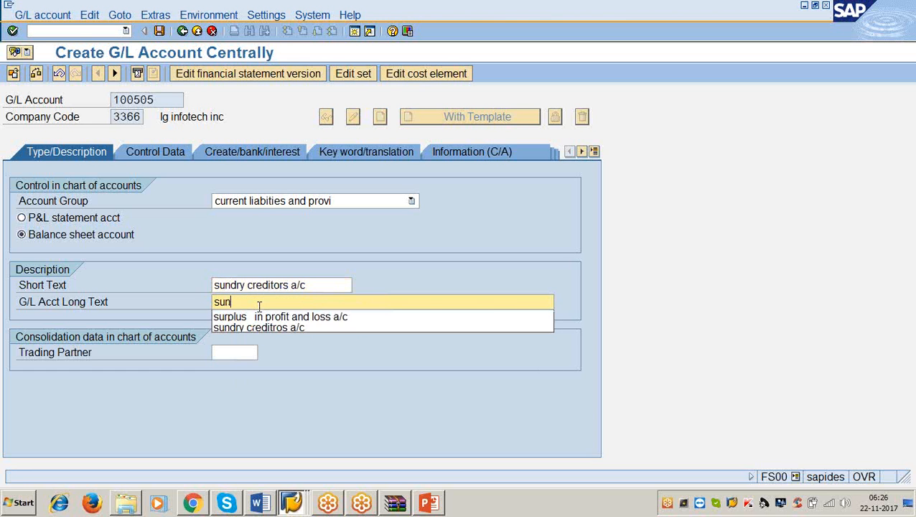
text(dry creditors)
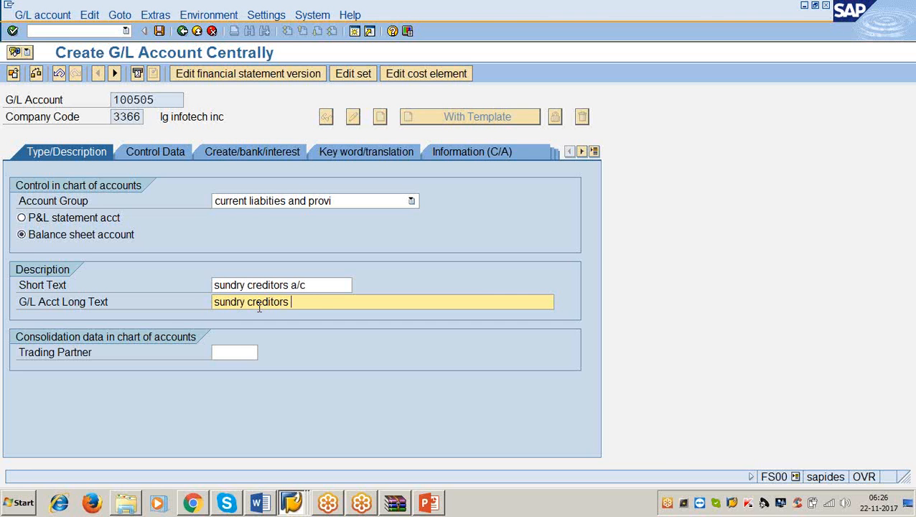
text(a/c)
click(181, 157)
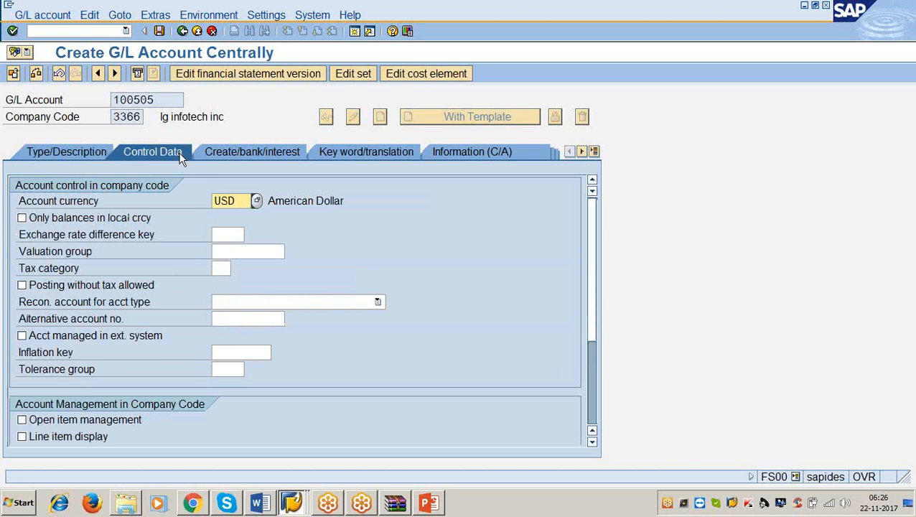
- Switch to the ACCOUNTS PAYABLE Word document and review its control data note on local-currency balances for reconciliation accounts, returning to SAP
click(238, 202)
mouse_move(388, 506)
click(260, 503)
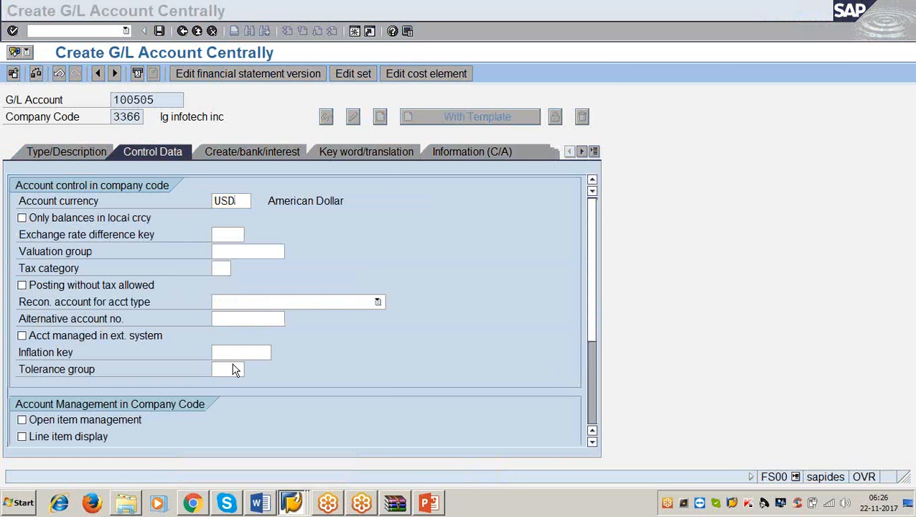
scroll(228, 300, down, 7)
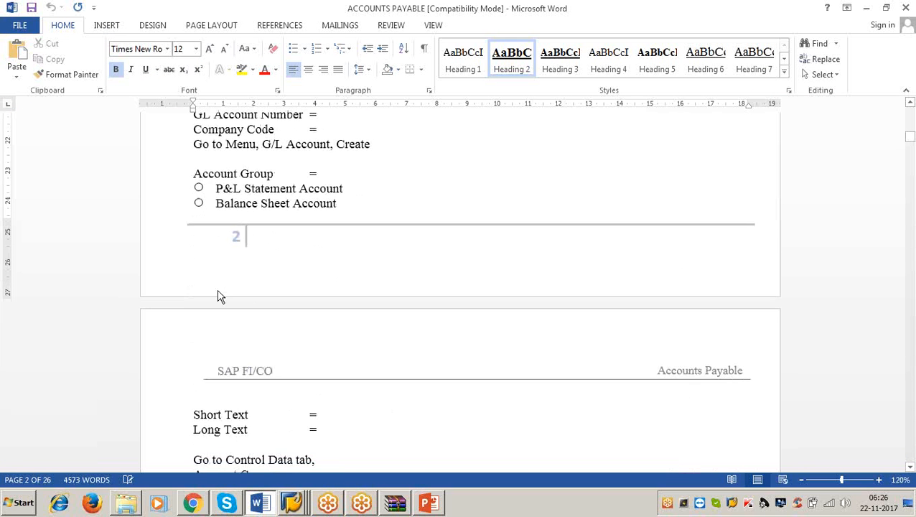
scroll(220, 297, down, 2)
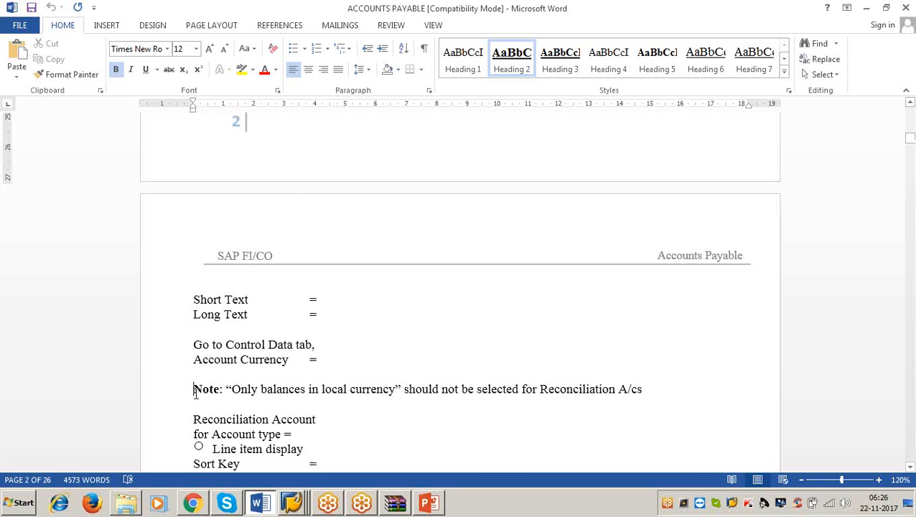
drag(194, 392, 643, 421)
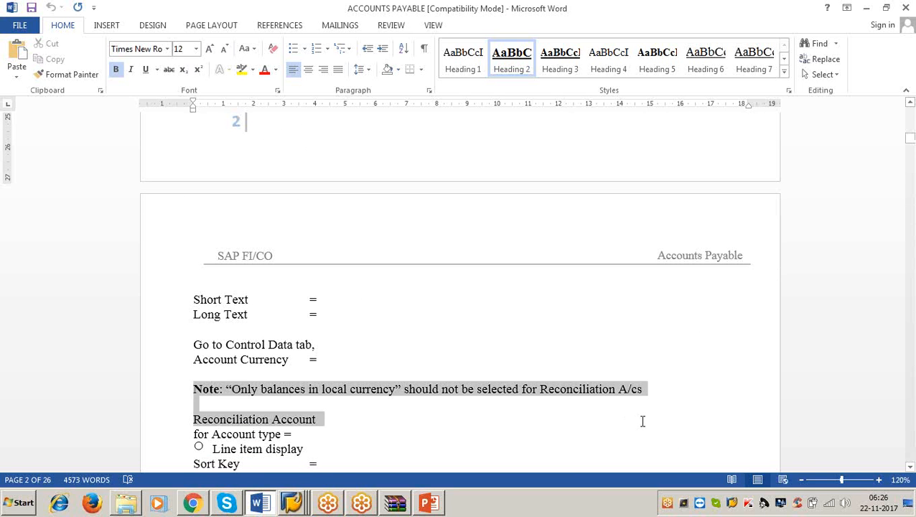
click(867, 7)
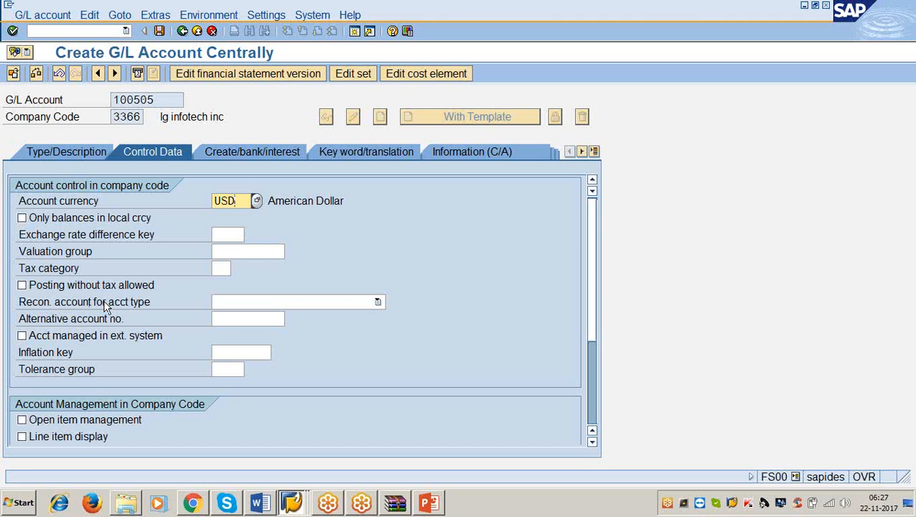
- Make the G/L account a reconciliation account for the account type Vendors
click(105, 305)
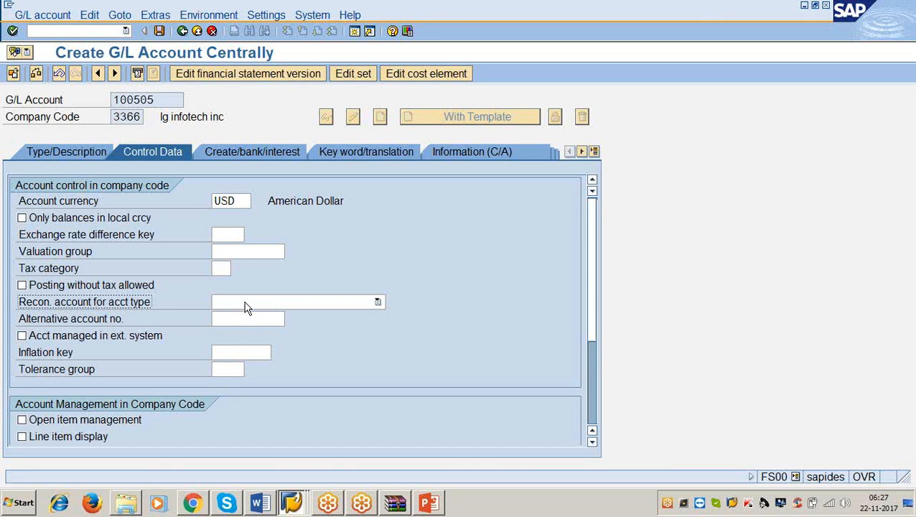
click(244, 305)
click(252, 338)
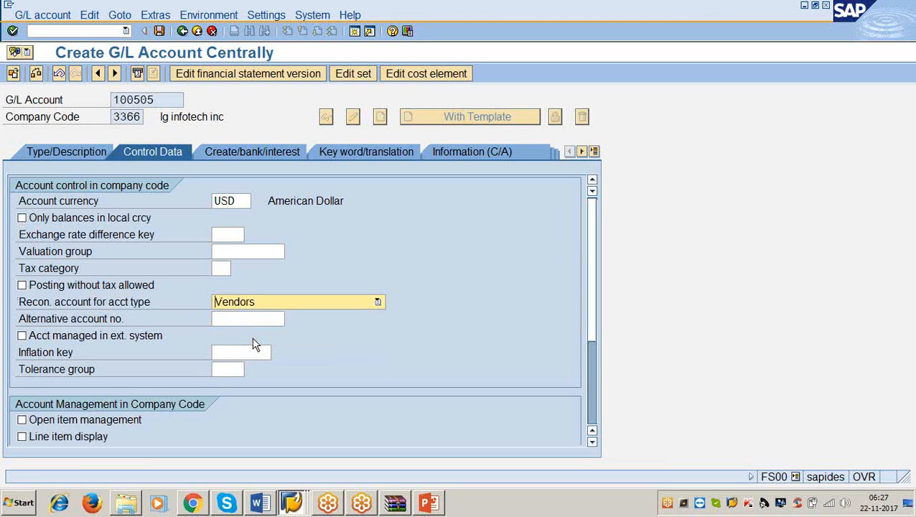
click(287, 305)
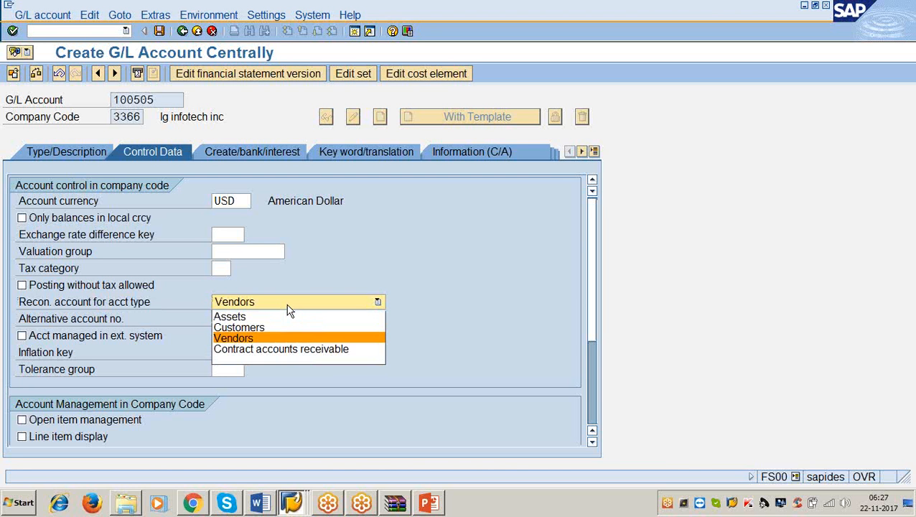
click(247, 343)
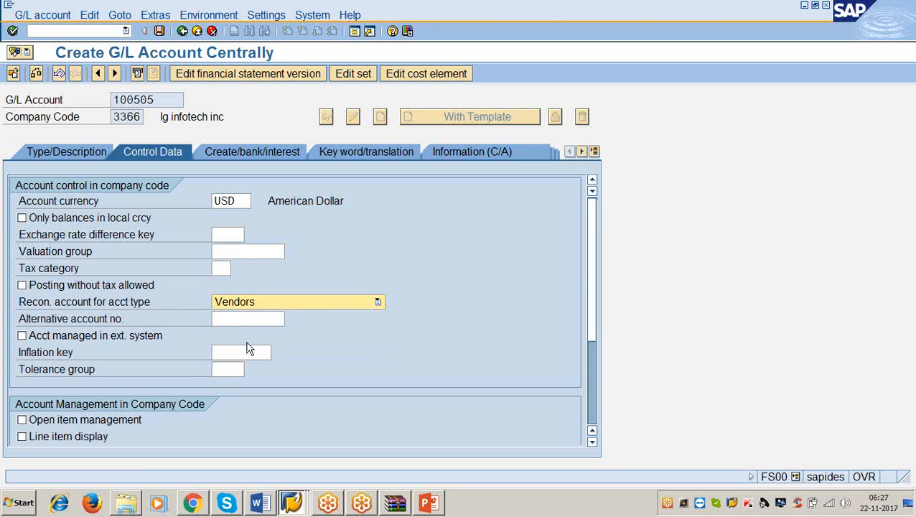
- Enable line item display for the account and set its sort key to 012 (Vendor number)
click(22, 436)
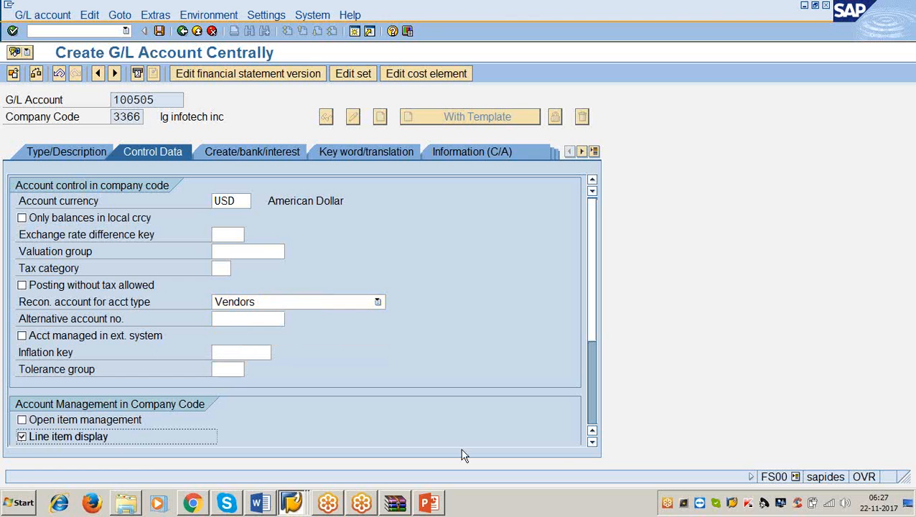
scroll(592, 441, down, 7)
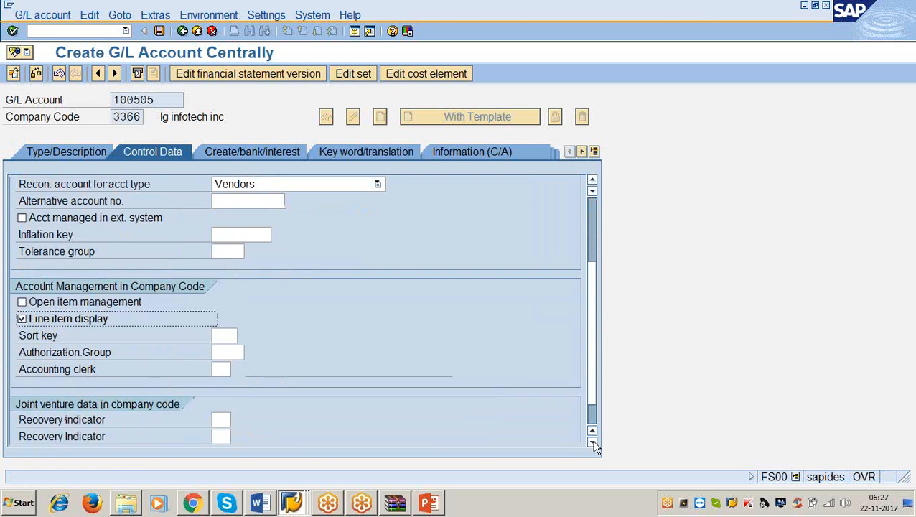
click(223, 336)
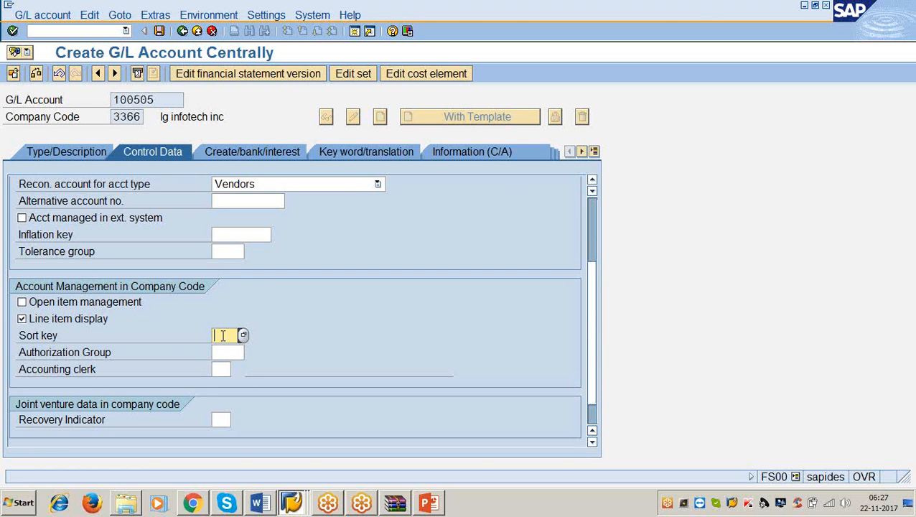
text(012)
key(Return)
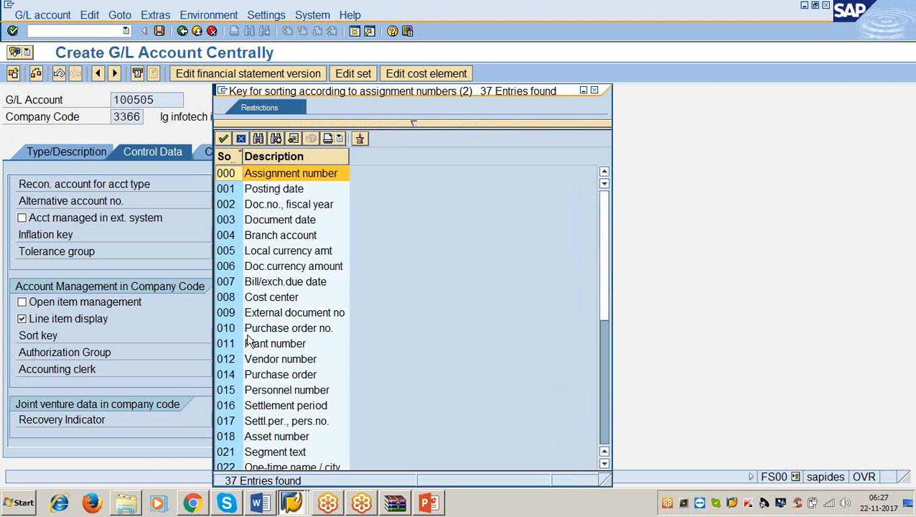
click(261, 360)
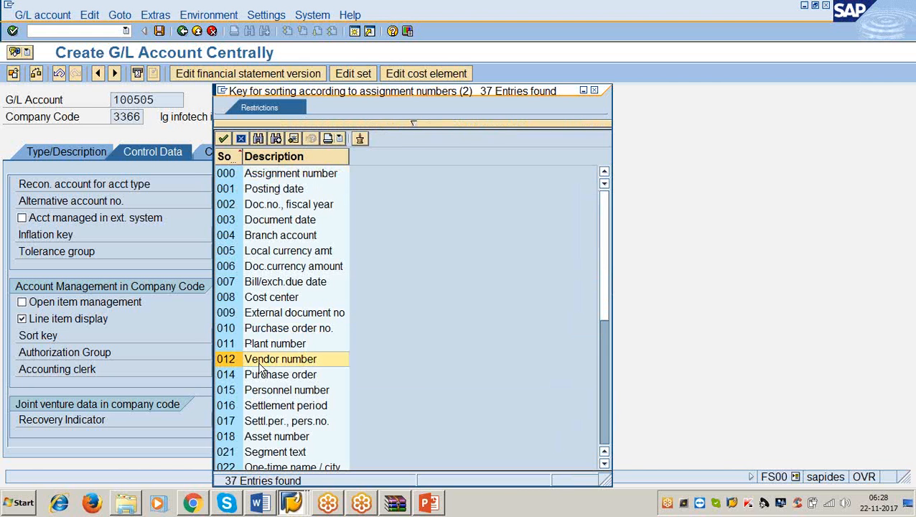
double_click(256, 364)
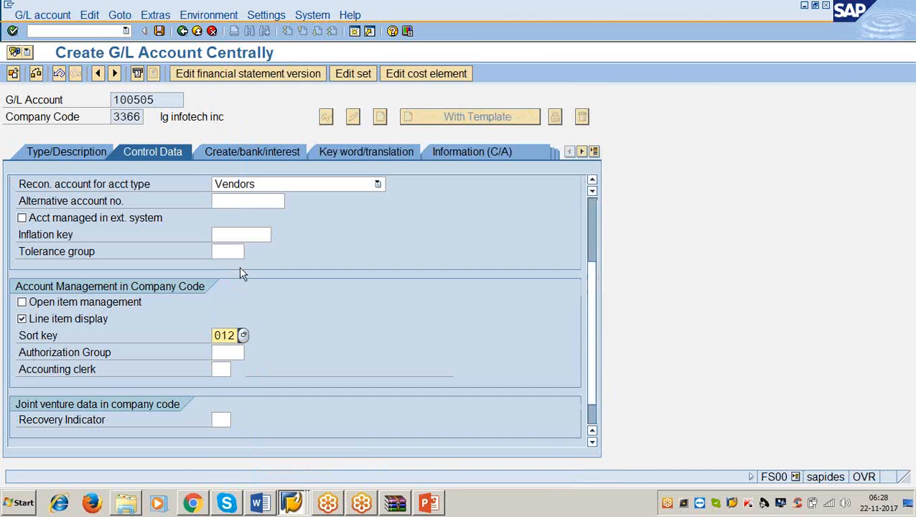
- Assign field status group G067 (Reconciliation accounts) in the account's document creation settings and save the account
click(243, 152)
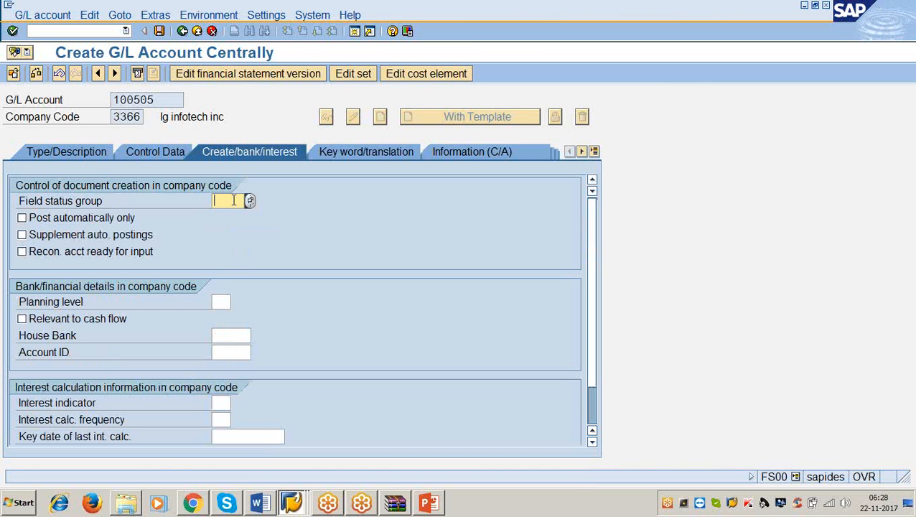
text(g067)
click(249, 200)
click(251, 203)
scroll(248, 204, down, 7)
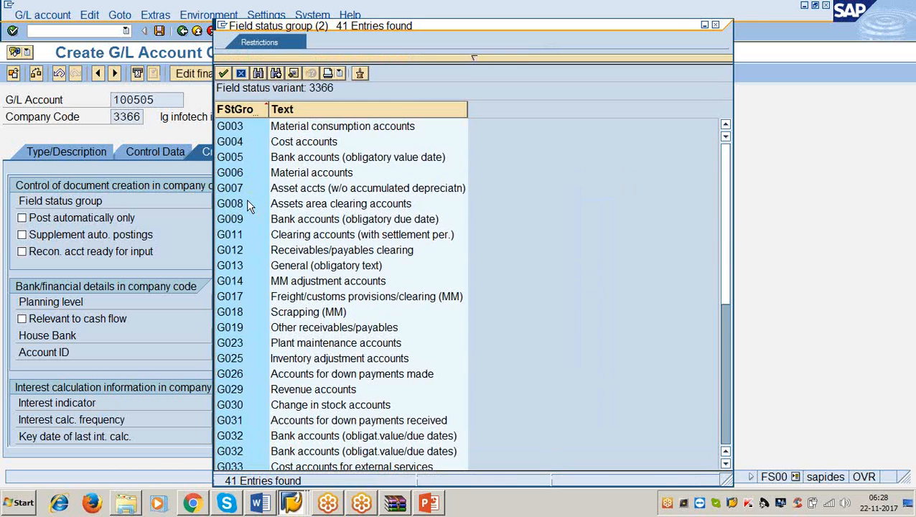
click(285, 381)
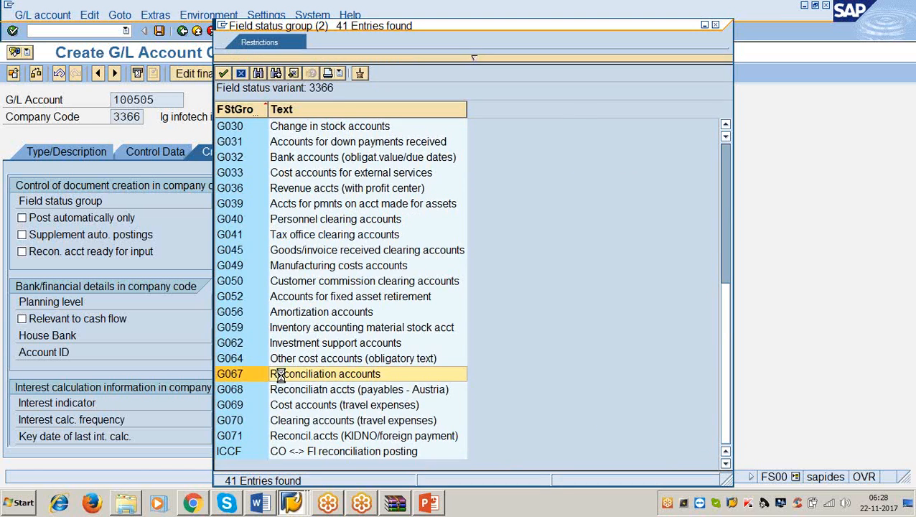
double_click(280, 379)
click(161, 31)
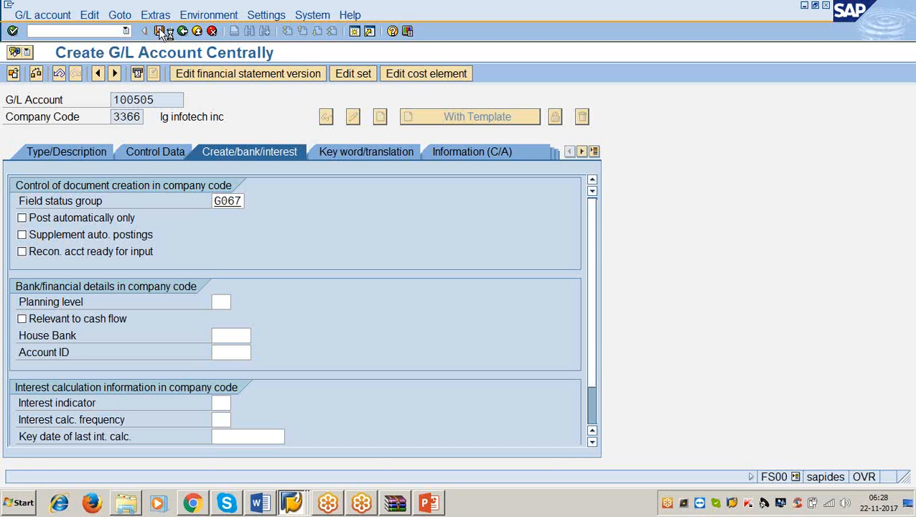
- Switch to the Word document and read Step 6 on creating the vendor master, including its transaction code, returning to SAP
click(261, 503)
scroll(253, 291, down, 10)
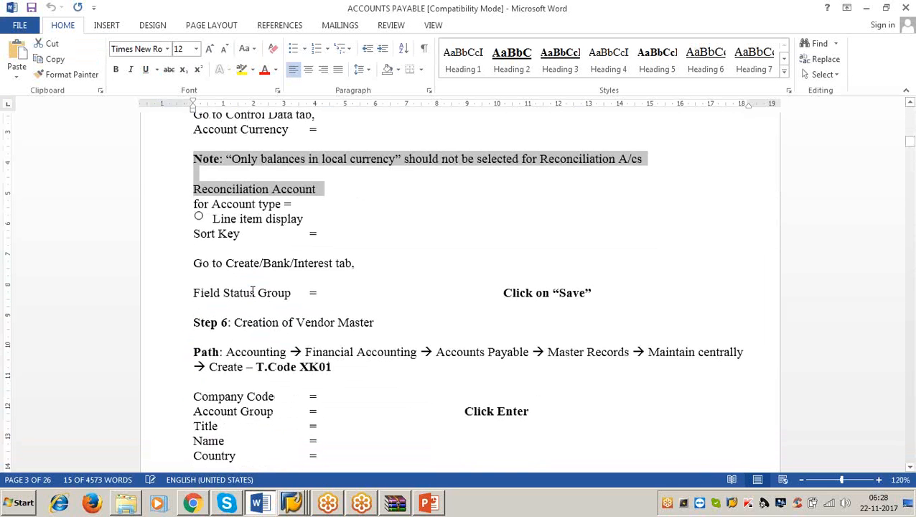
click(375, 169)
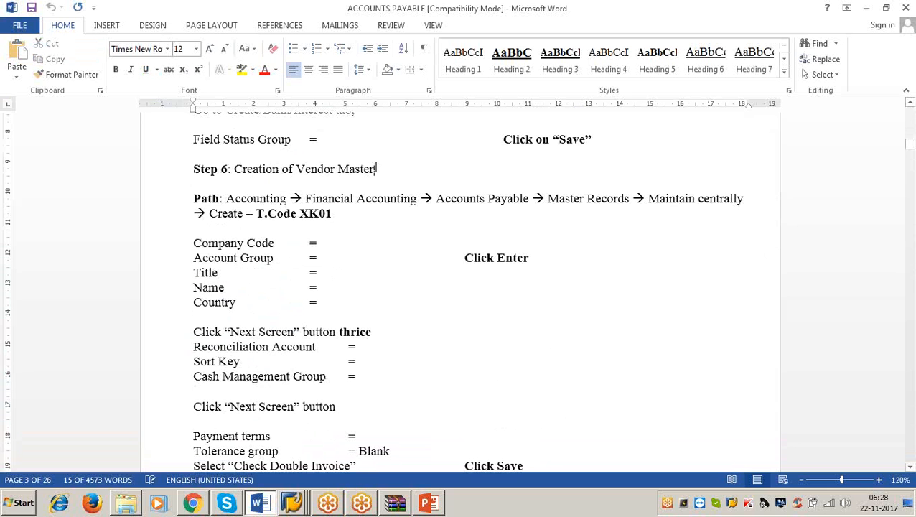
drag(230, 169, 399, 167)
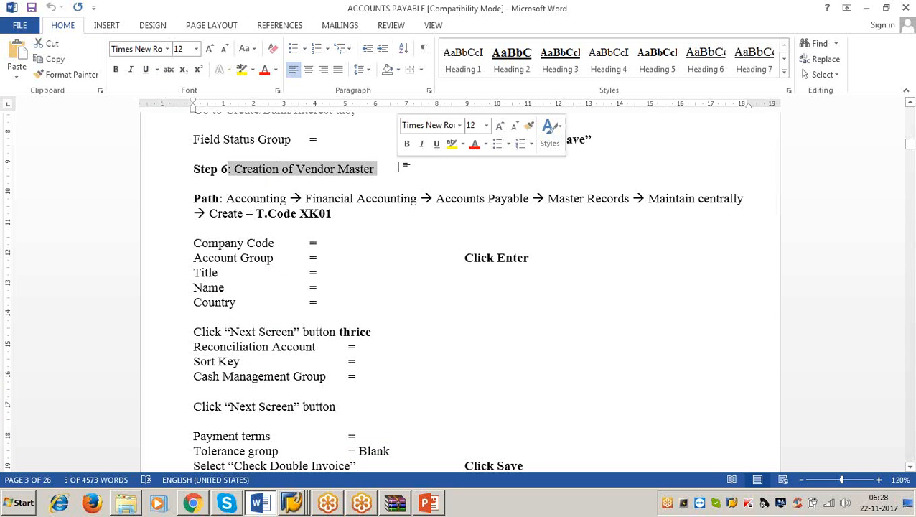
click(867, 8)
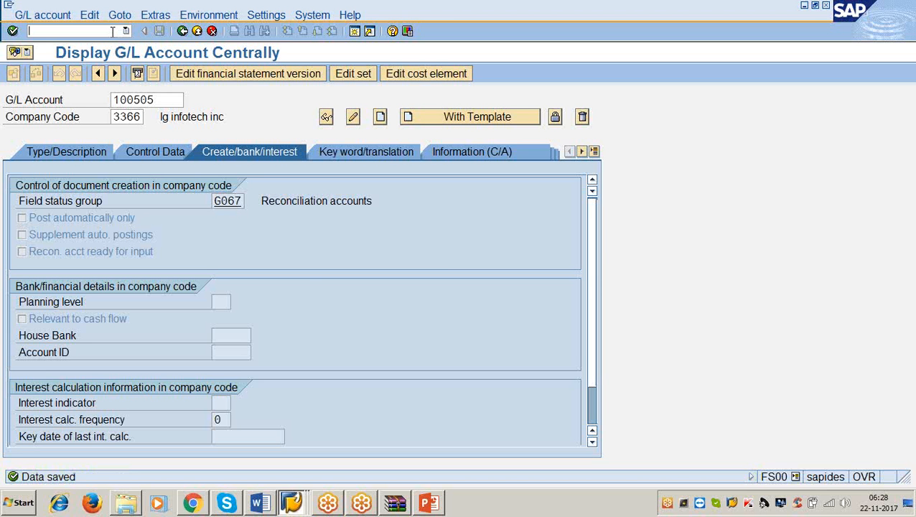
- Open transaction XK01 for creating a vendor in company code 3366
text(/nxk01)
key(Return)
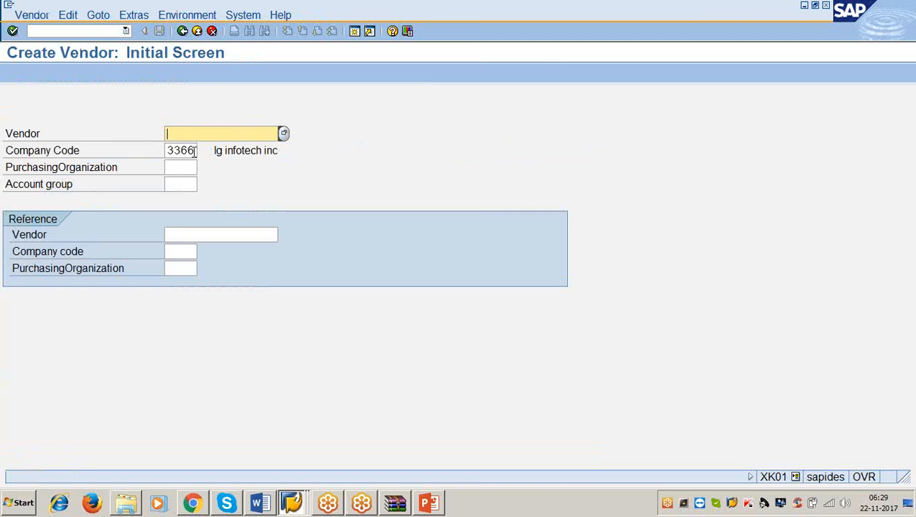
click(195, 151)
- Set the vendor's account group to 3366 and continue to the address data
click(168, 185)
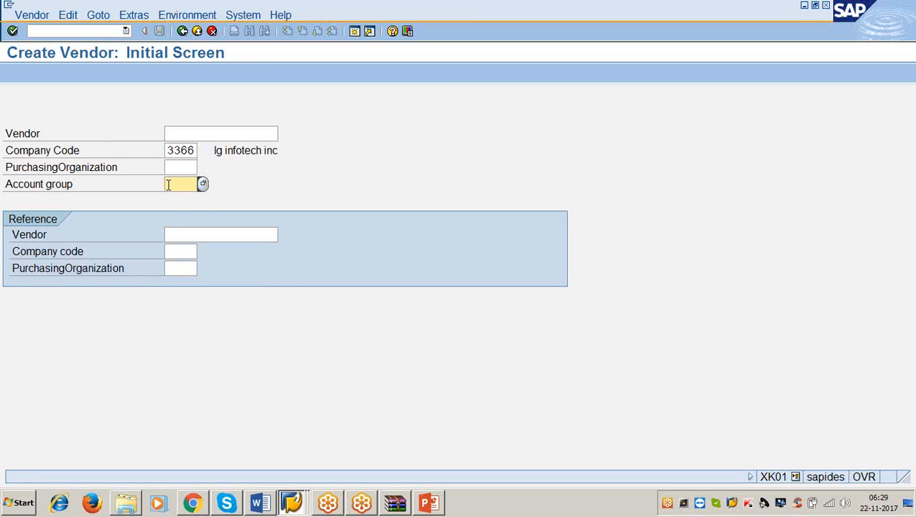
text(36)
key(BackSpace)
text(336)
key(BackSpace)
key(BackSpace)
text(66)
key(BackSpace)
text(a)
key(BackSpace)
text(6)
key(Return)
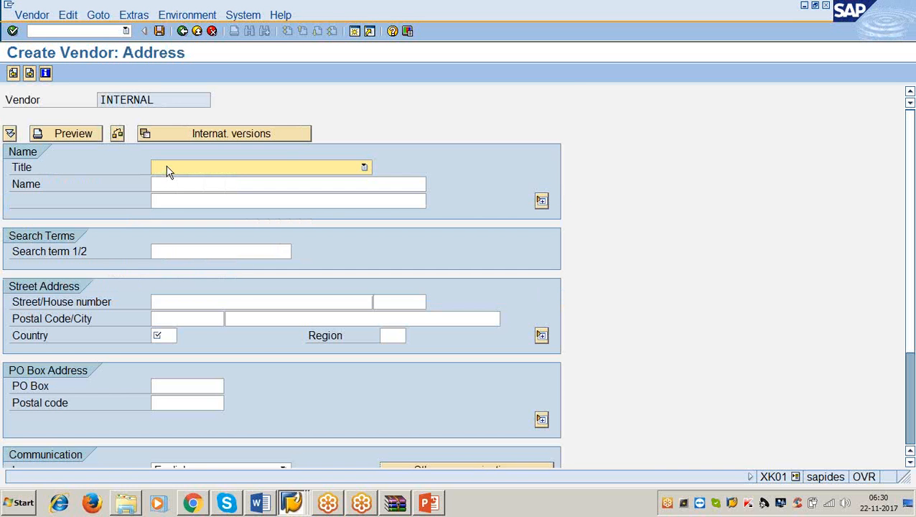
- Give the vendor the title Company and the name "ratna enterprises limited"
click(168, 169)
click(173, 179)
click(177, 183)
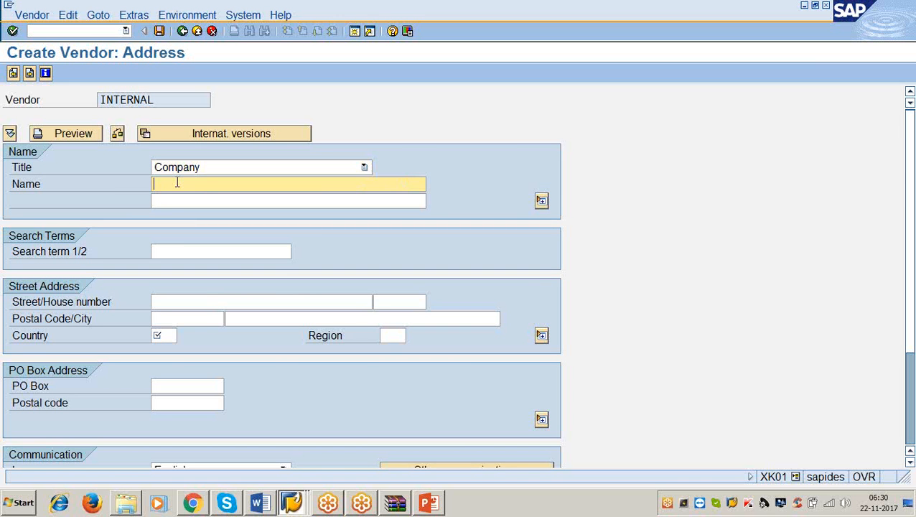
text(rat)
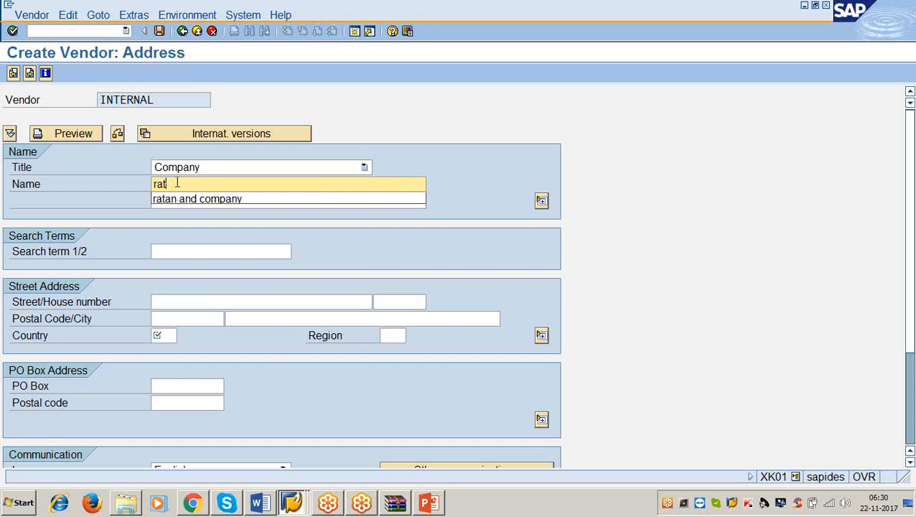
text(na e)
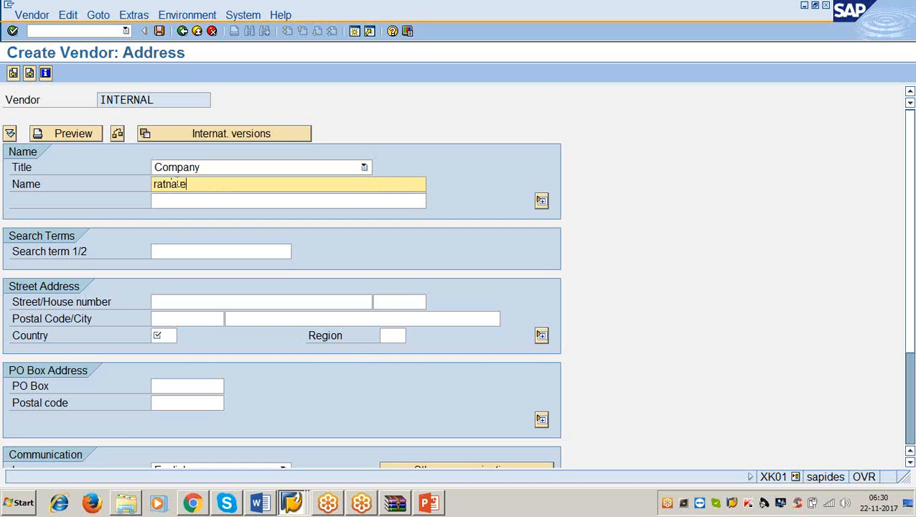
text(nterprises  limited)
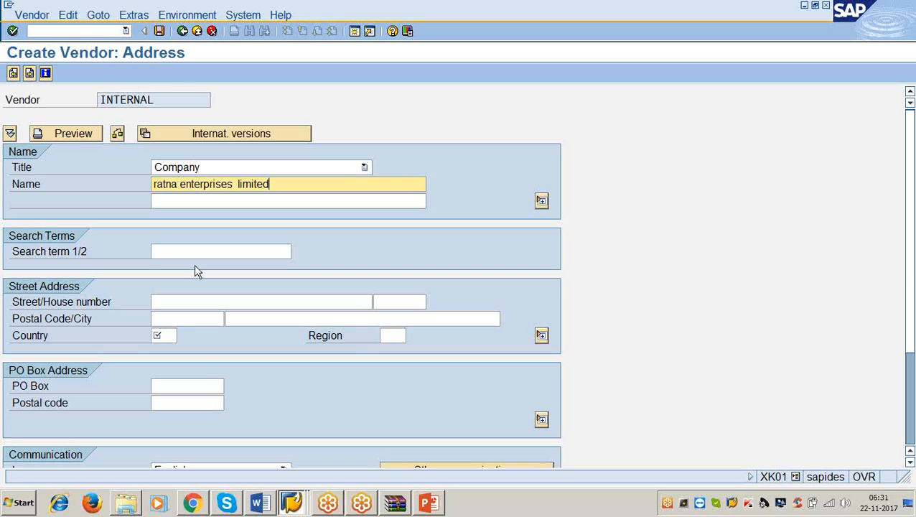
- Set the vendor's country to "us" and expand the additional street address fields
click(163, 303)
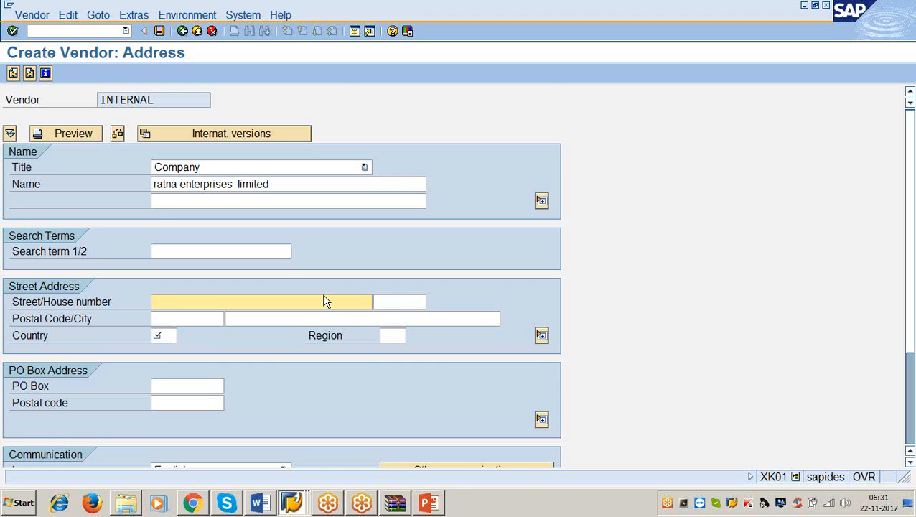
click(398, 300)
click(176, 318)
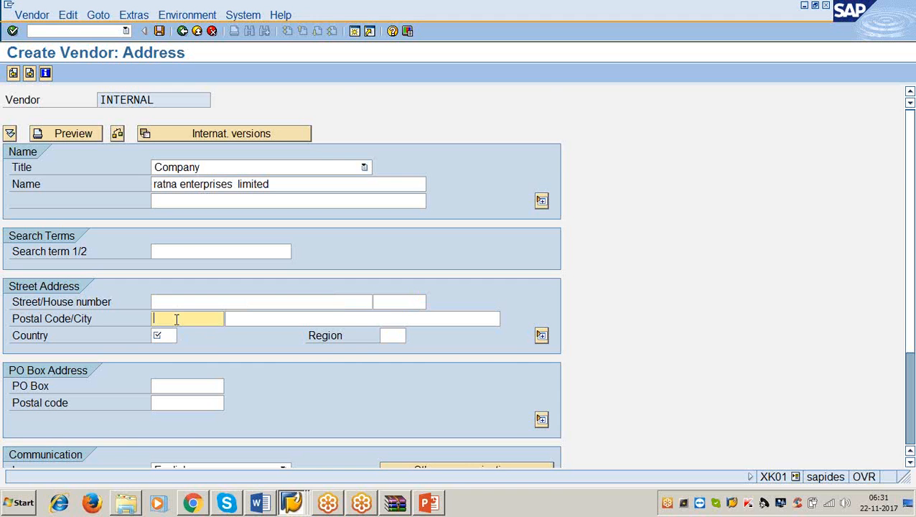
click(258, 317)
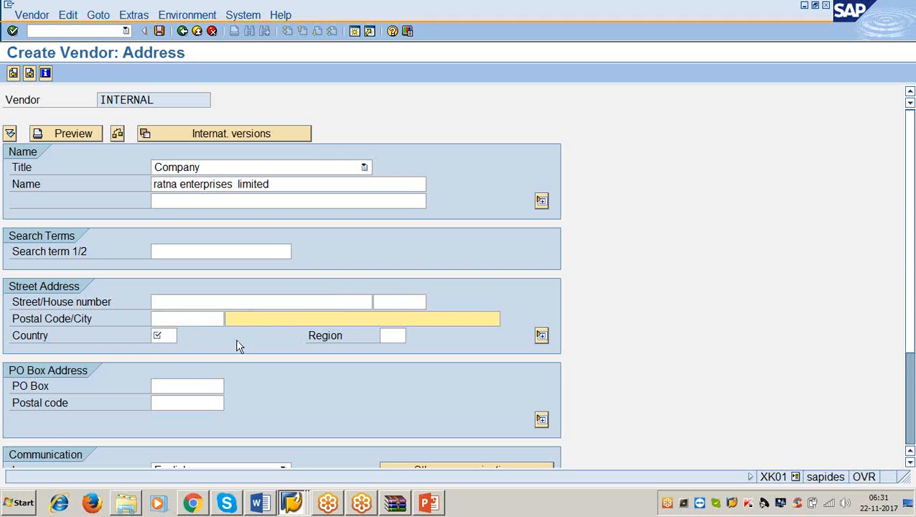
click(165, 335)
text(us)
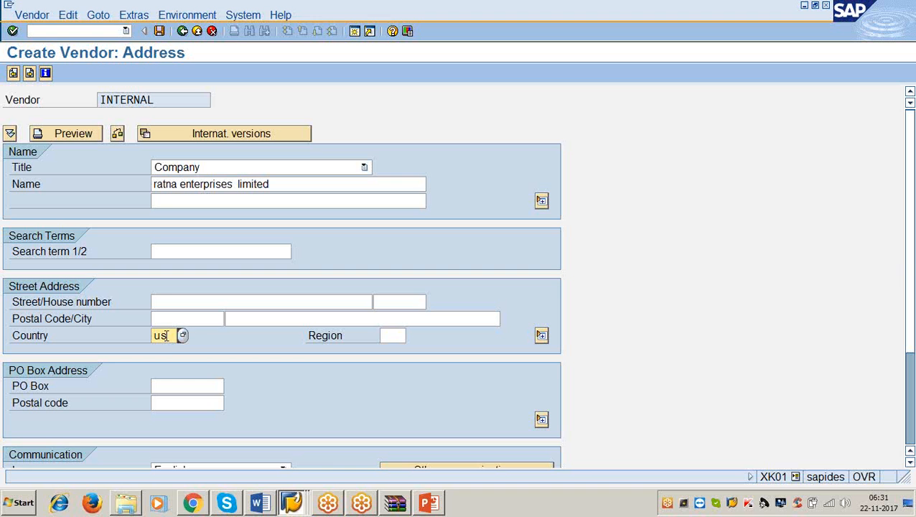
click(541, 337)
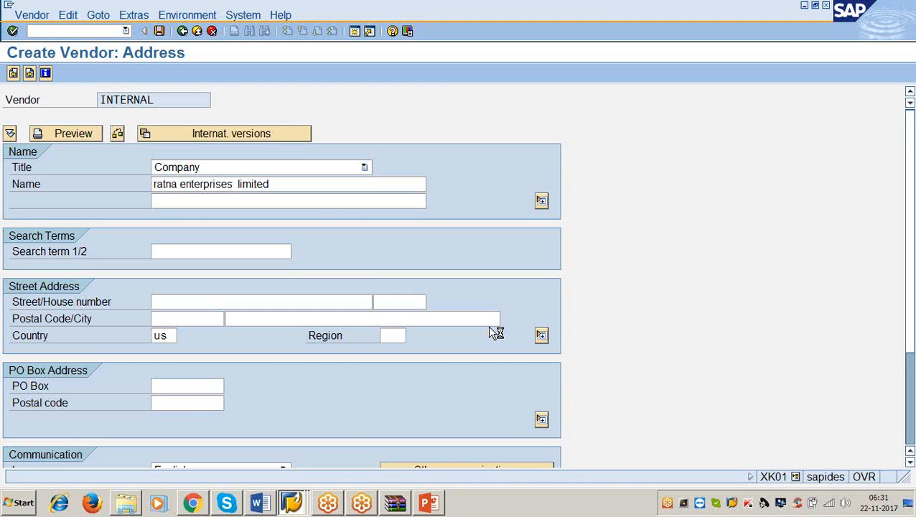
- Review the vendor's street, district, city, PO box and postal code fields on the address screen
key(Return)
click(201, 302)
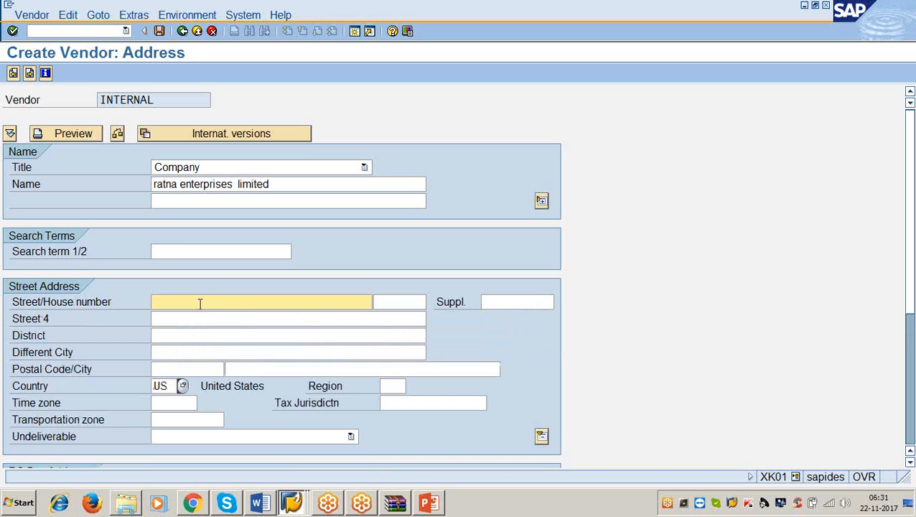
click(205, 319)
click(205, 335)
click(206, 352)
click(262, 368)
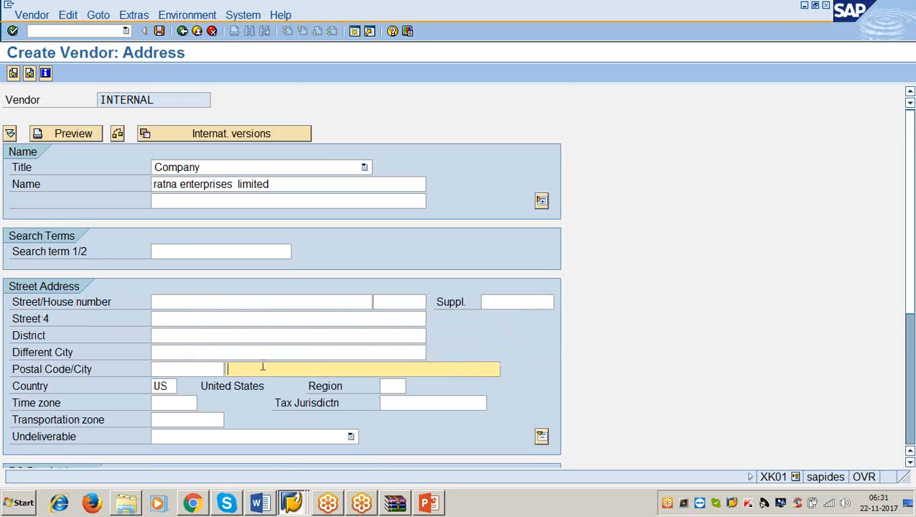
scroll(191, 374, down, 5)
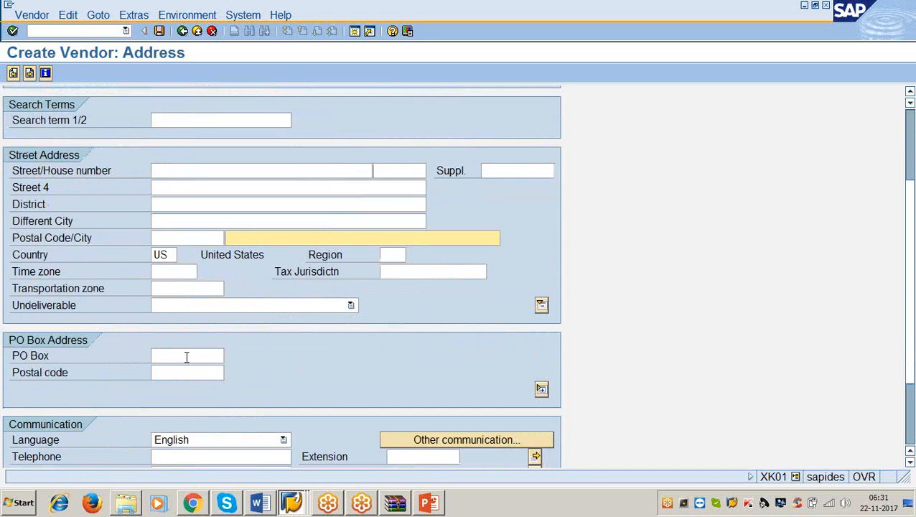
click(187, 357)
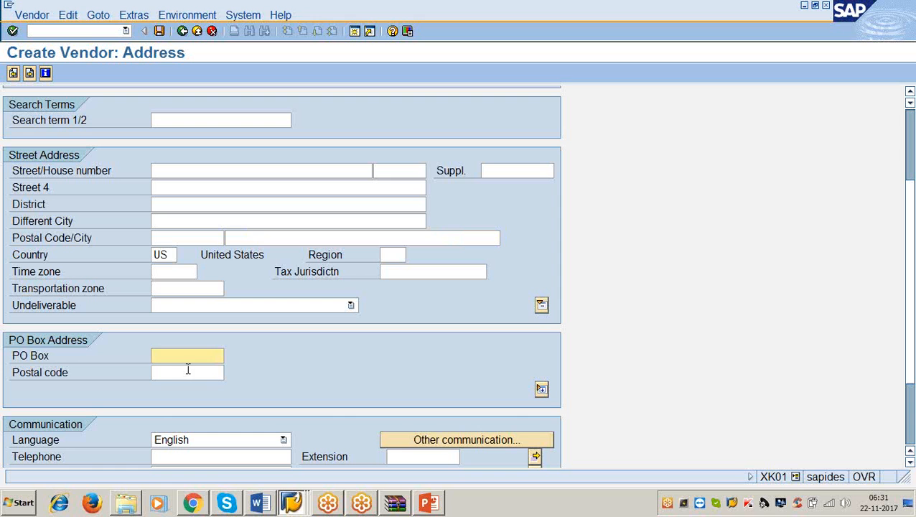
click(189, 373)
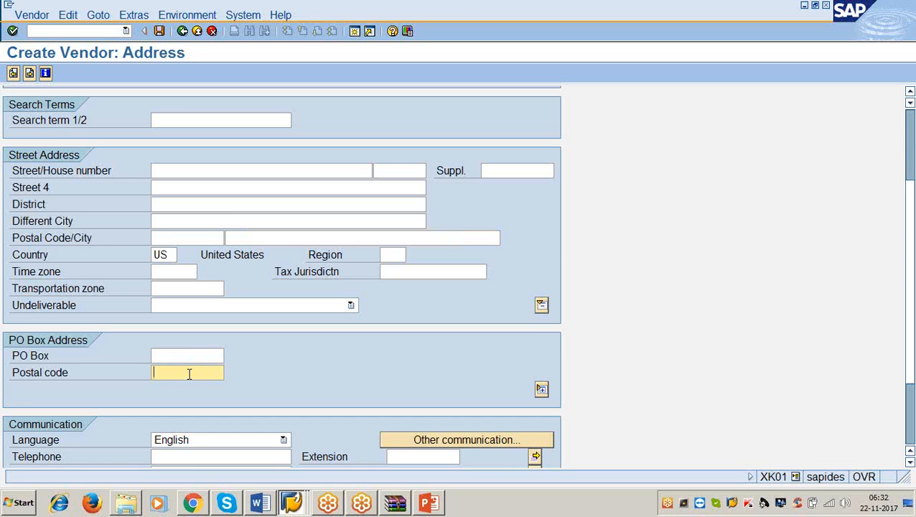
- Review the vendor's communication fields, including telephone, mobile phone, fax and e-mail, and recheck the country entry
scroll(189, 373, down, 5)
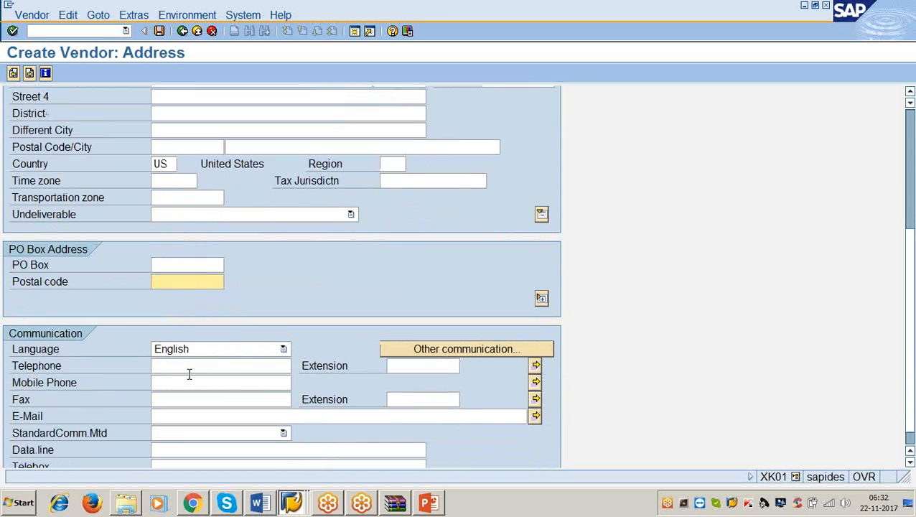
click(191, 359)
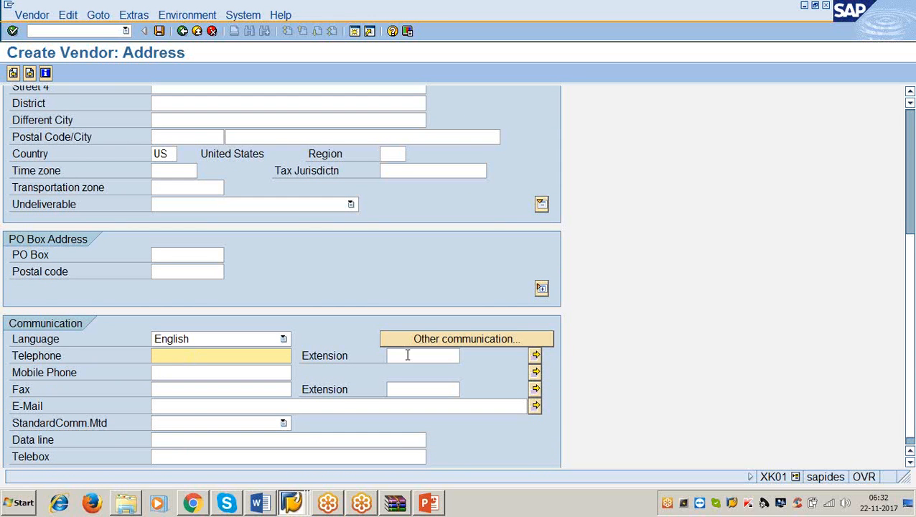
click(407, 355)
click(190, 373)
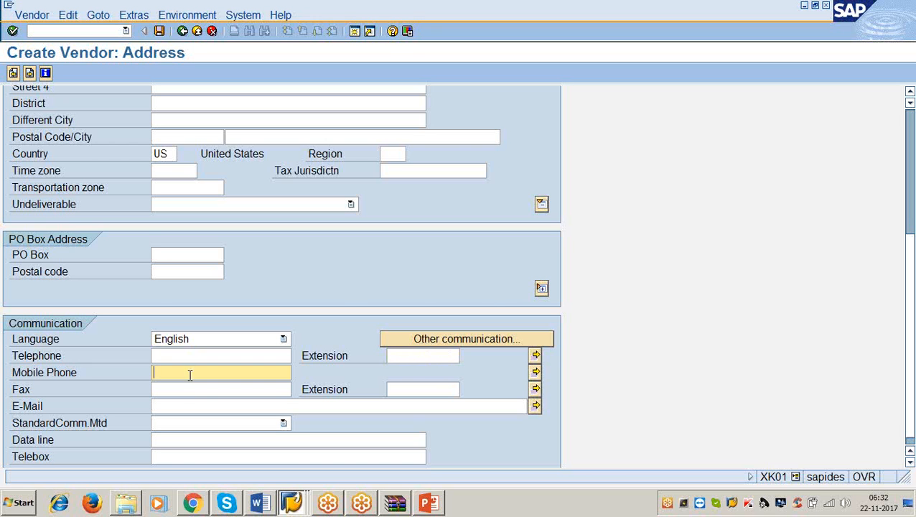
click(186, 390)
click(424, 396)
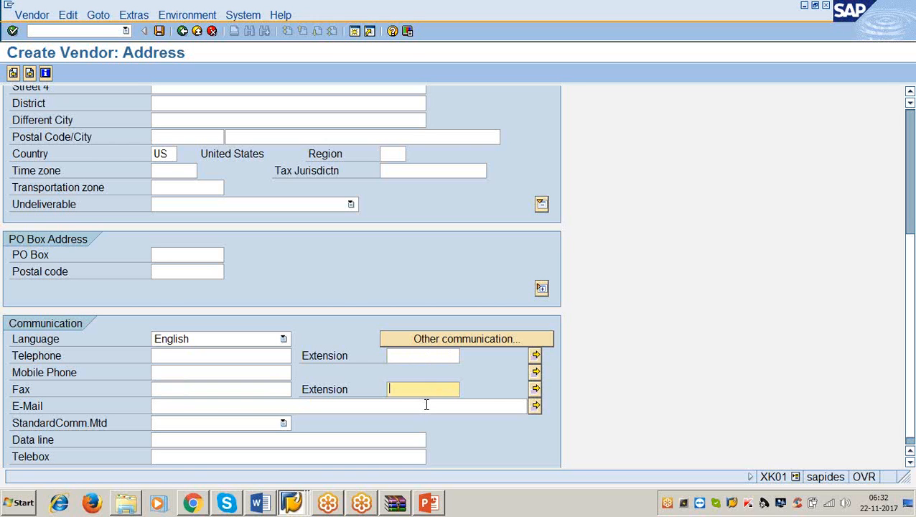
click(234, 406)
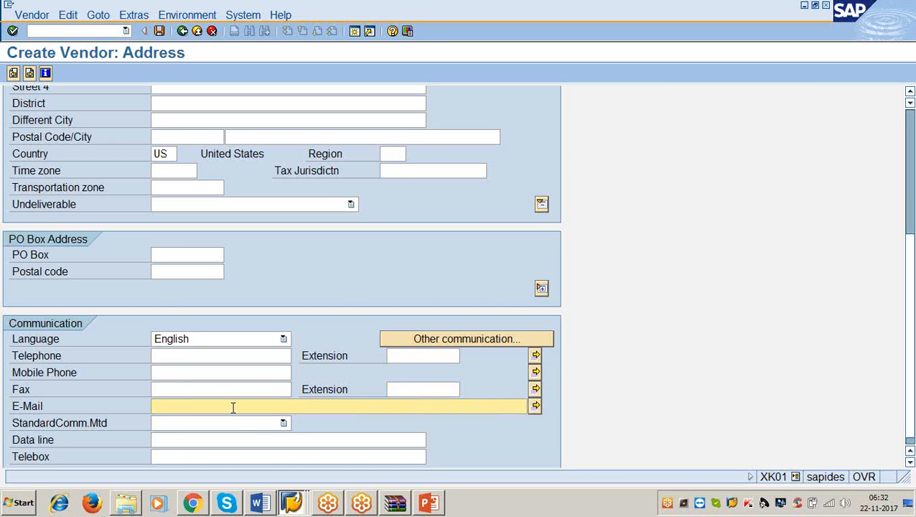
scroll(233, 408, down, 1)
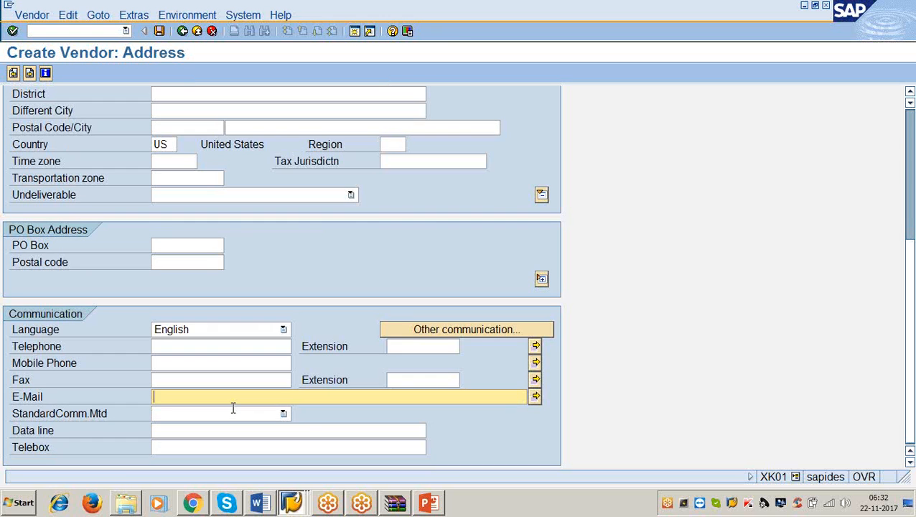
scroll(233, 407, up, 5)
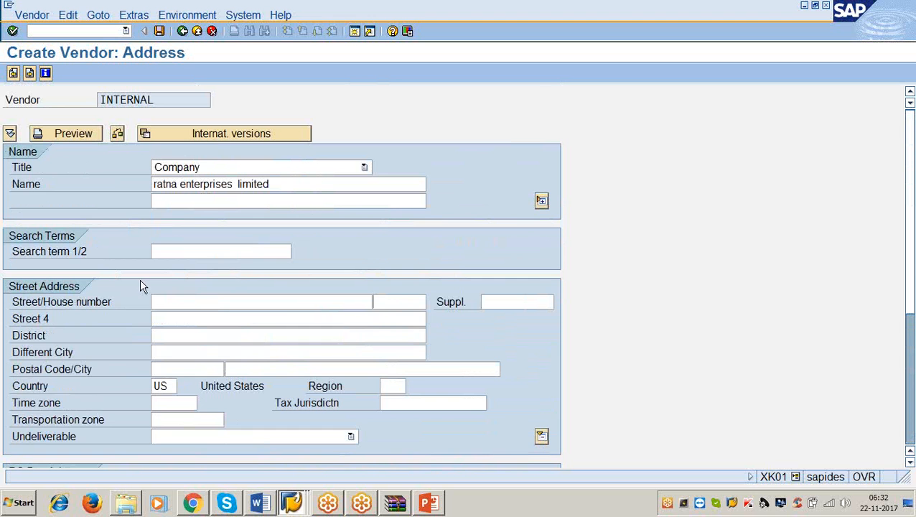
scroll(60, 387, down, 3)
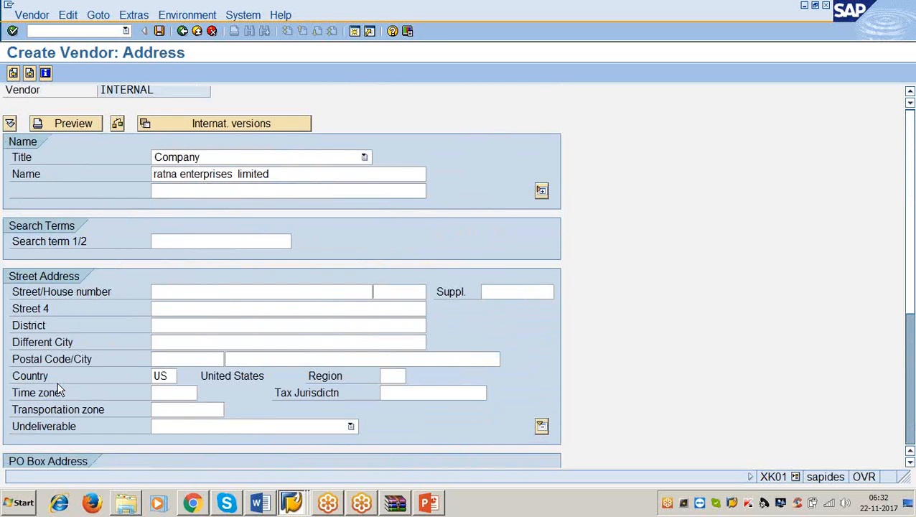
scroll(61, 387, down, 2)
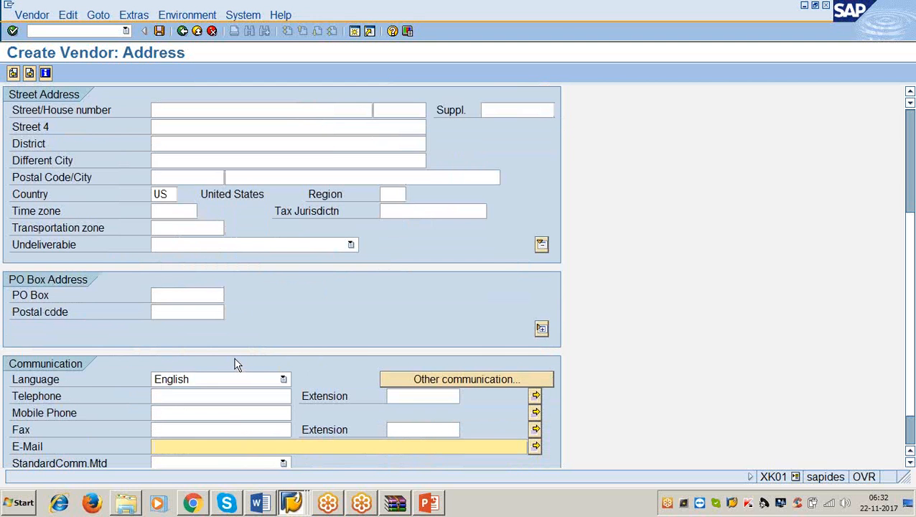
click(164, 193)
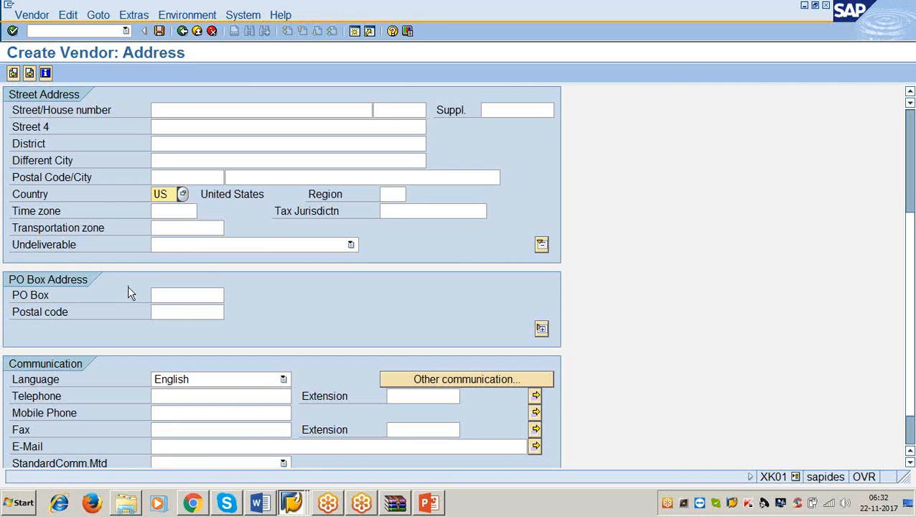
- Check the vendor master instructions after Country in the ACCOUNTS PAYABLE Word document, highlighting the next-screen line, and return to SAP
click(260, 503)
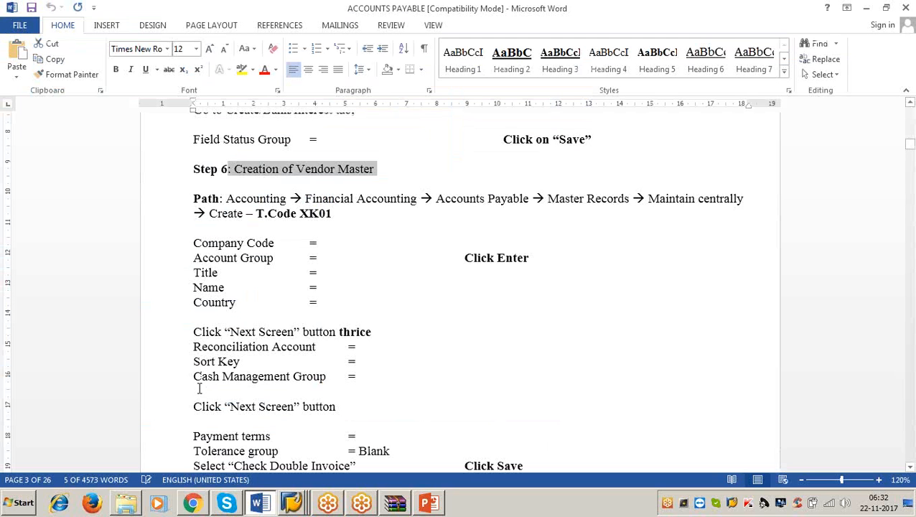
drag(194, 332, 361, 330)
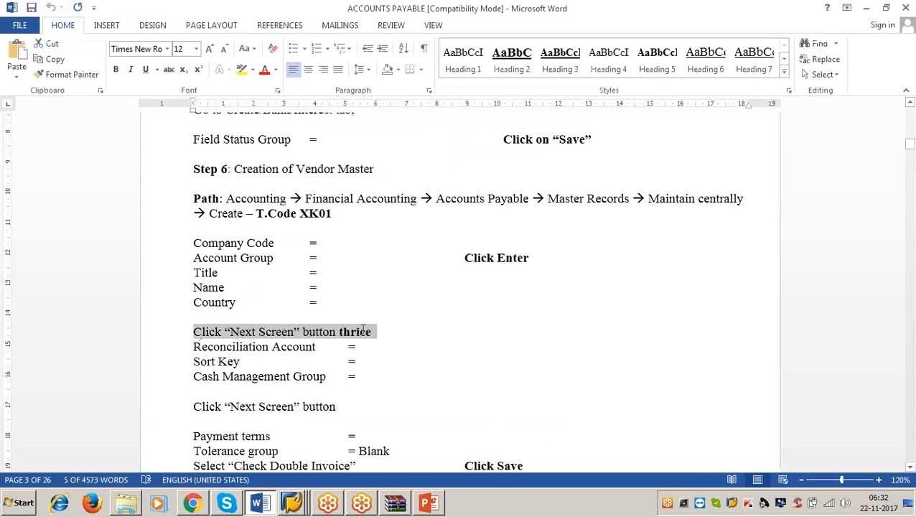
click(867, 7)
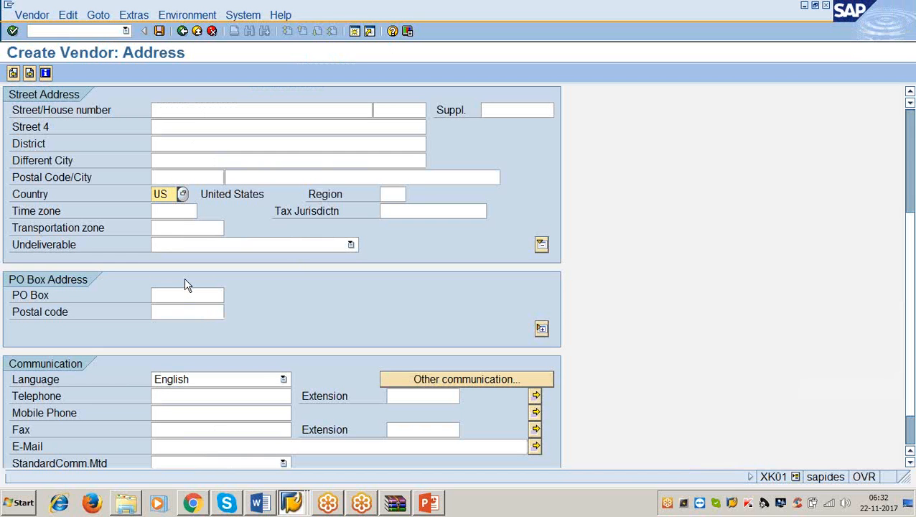
- Continue to the vendor's control data and review the tax information, reference data and withholding tax person fields
click(29, 74)
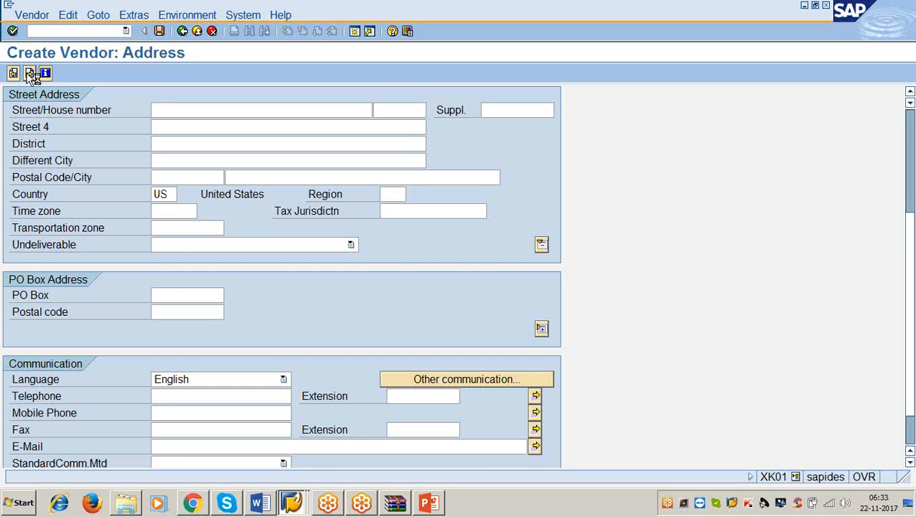
click(29, 74)
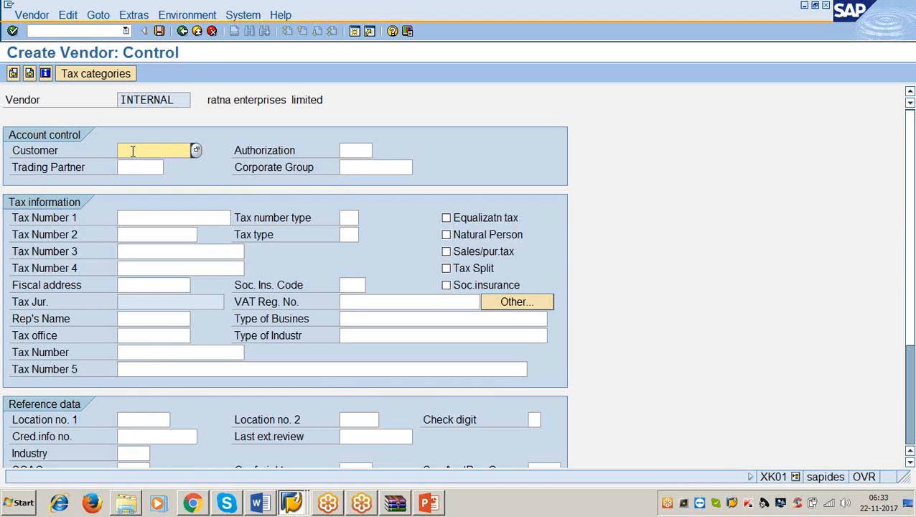
click(358, 300)
click(357, 318)
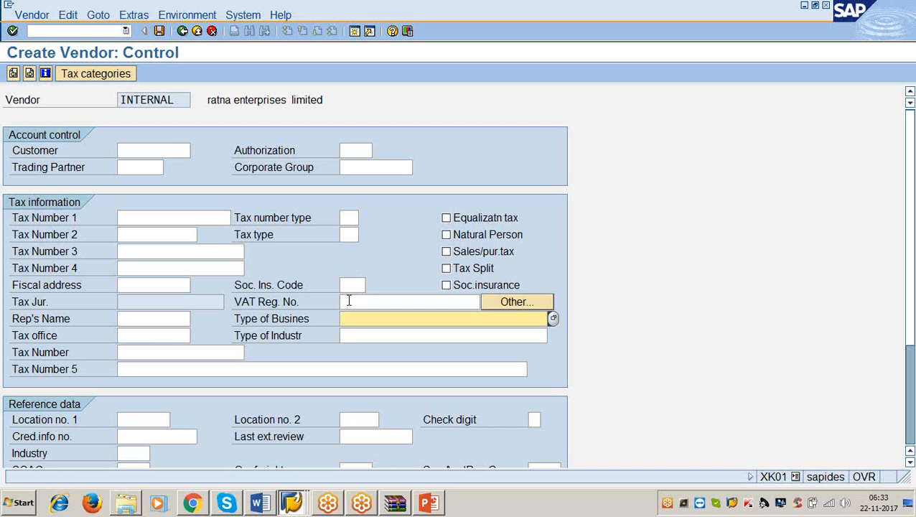
click(348, 302)
click(358, 334)
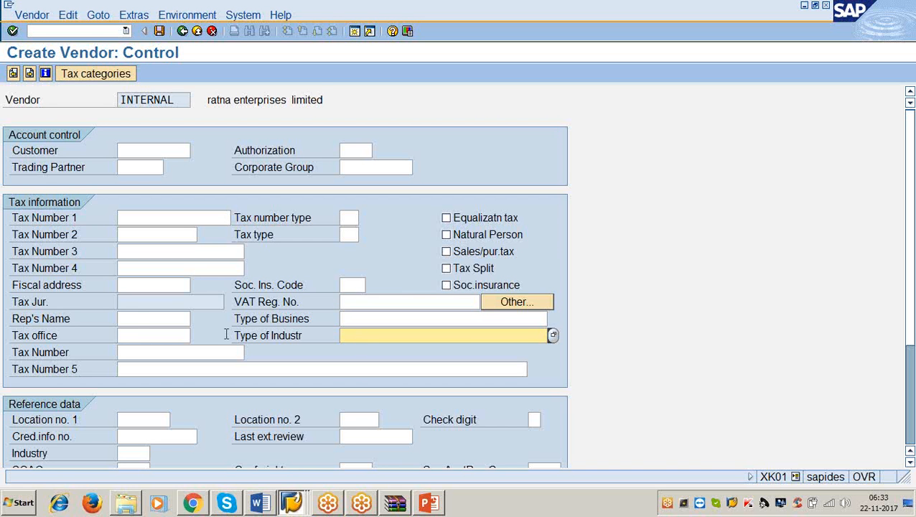
scroll(123, 311, down, 2)
scroll(123, 311, down, 3)
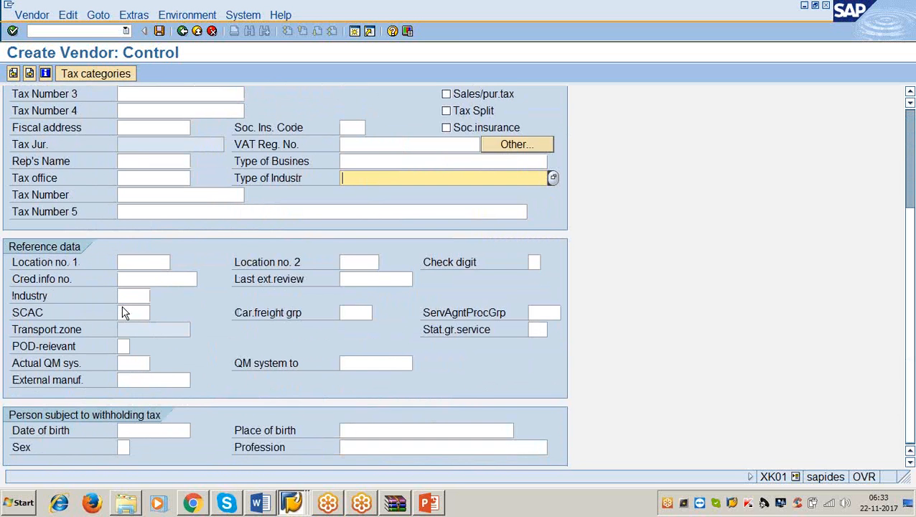
click(150, 429)
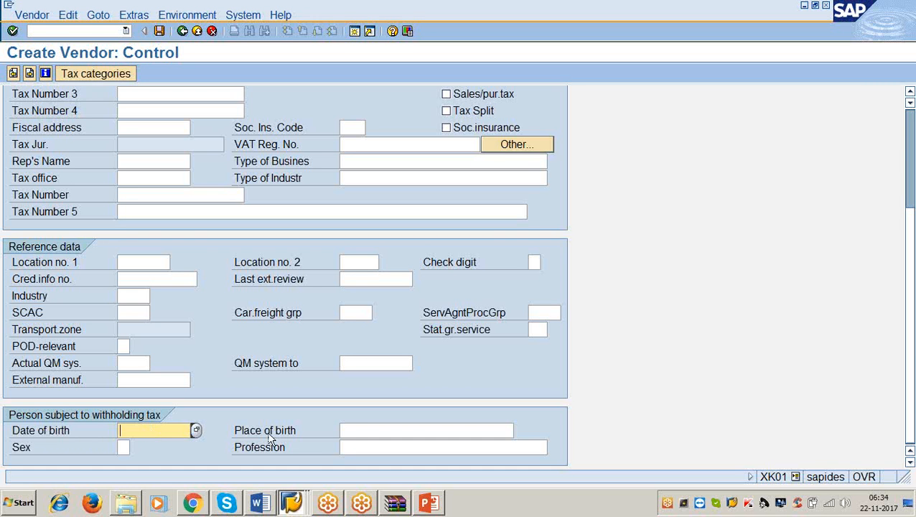
click(345, 432)
click(343, 446)
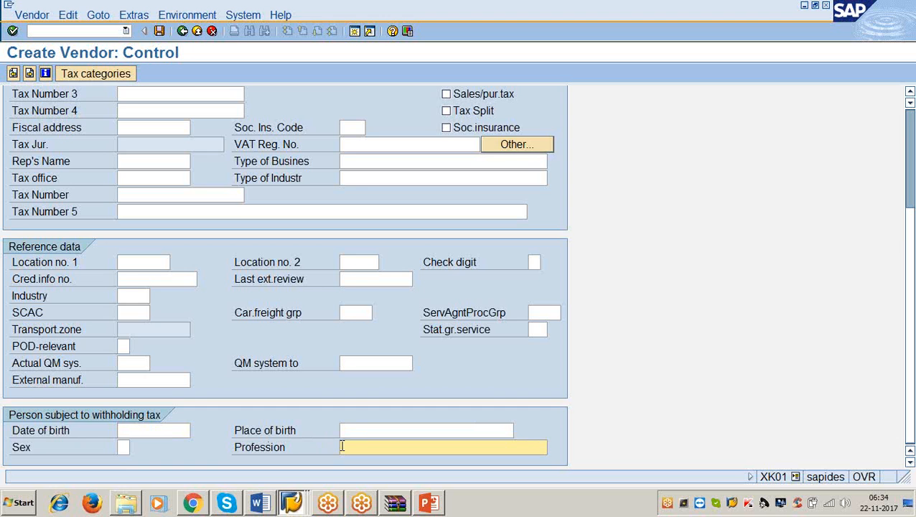
scroll(343, 446, up, 2)
scroll(342, 447, up, 3)
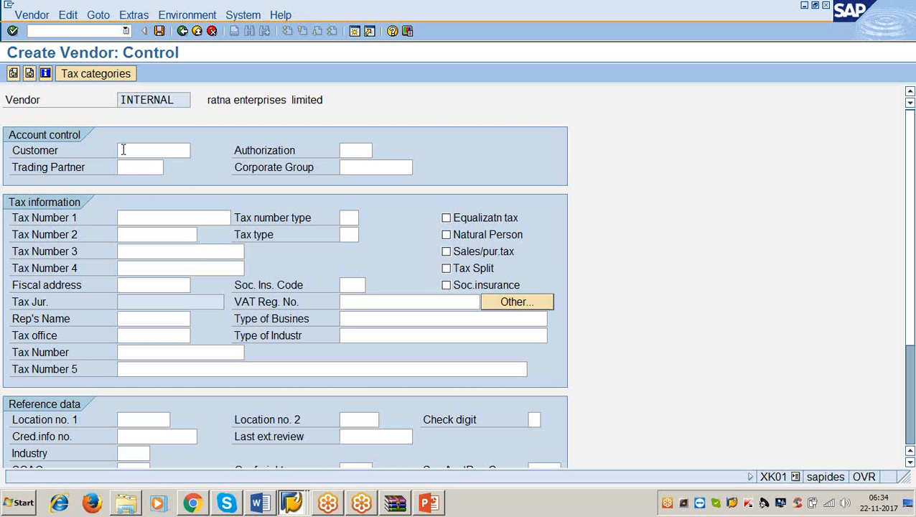
- Go through the vendor's payment transactions screen, reviewing the bank detail fields without filling them, and continue to the following screen
click(30, 74)
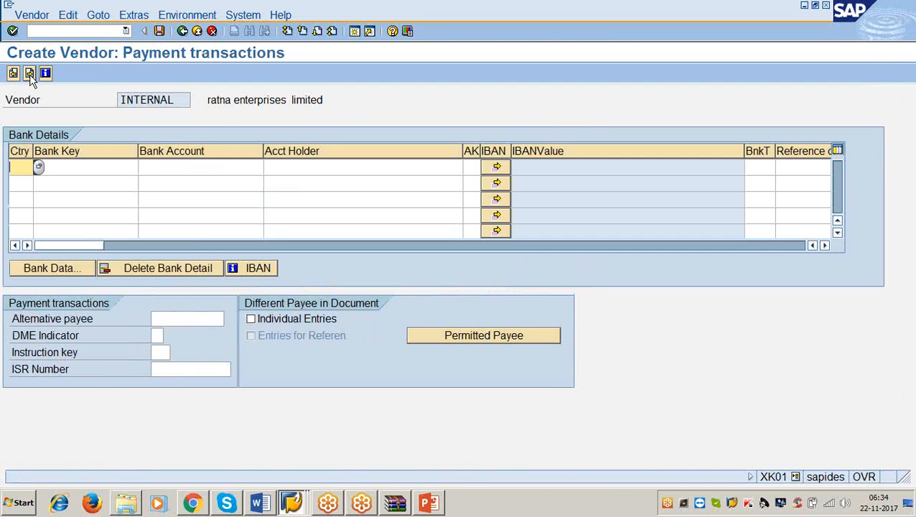
click(78, 166)
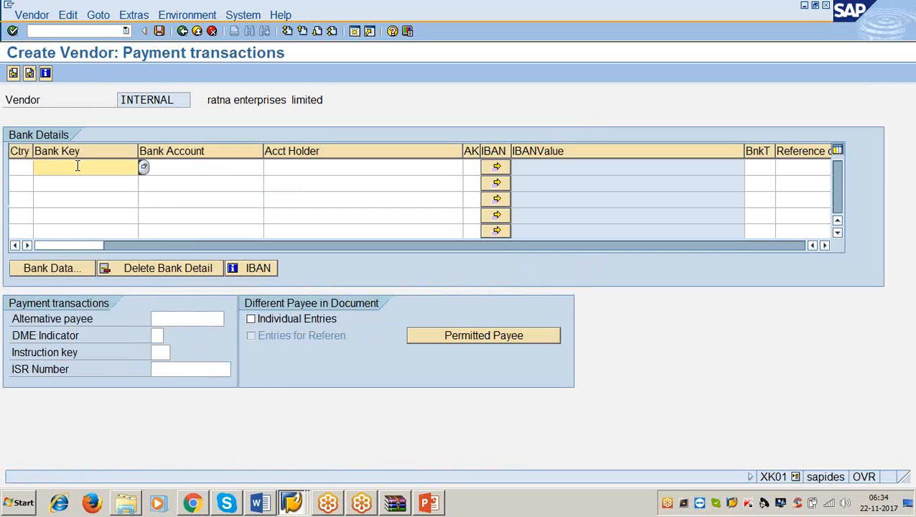
click(208, 169)
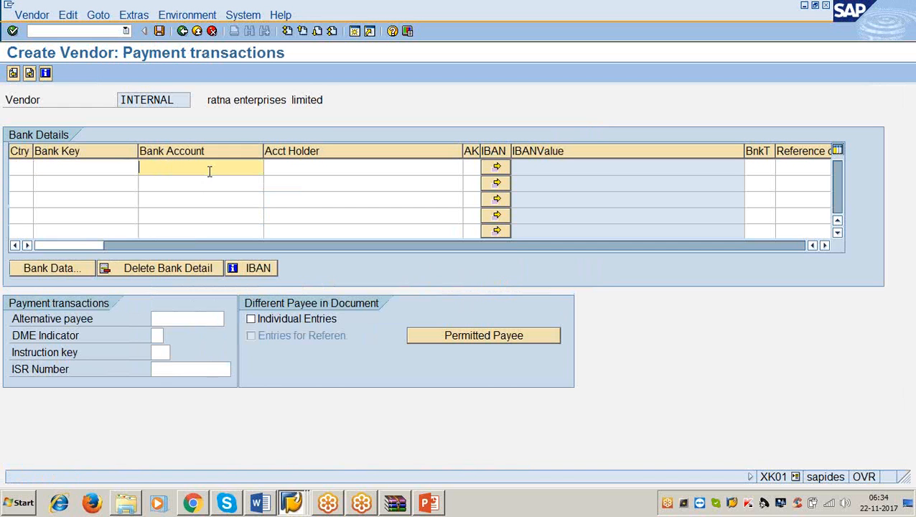
click(24, 166)
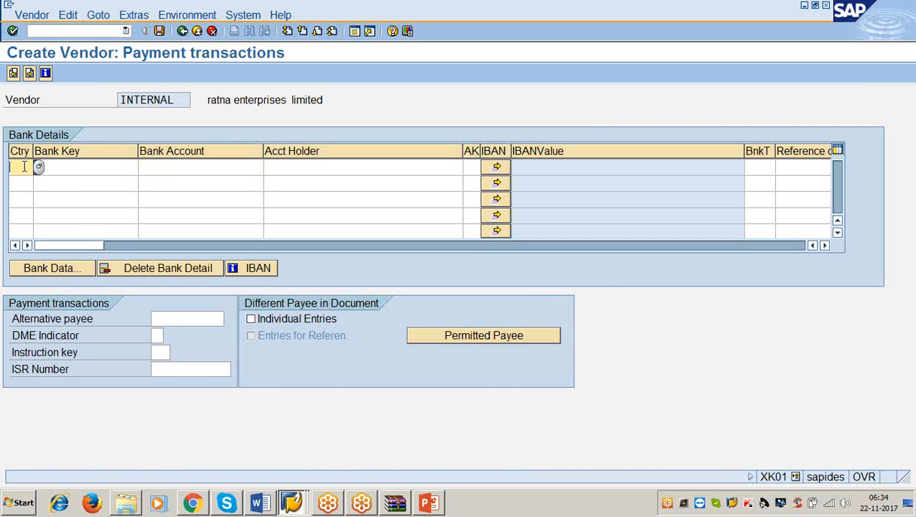
click(70, 165)
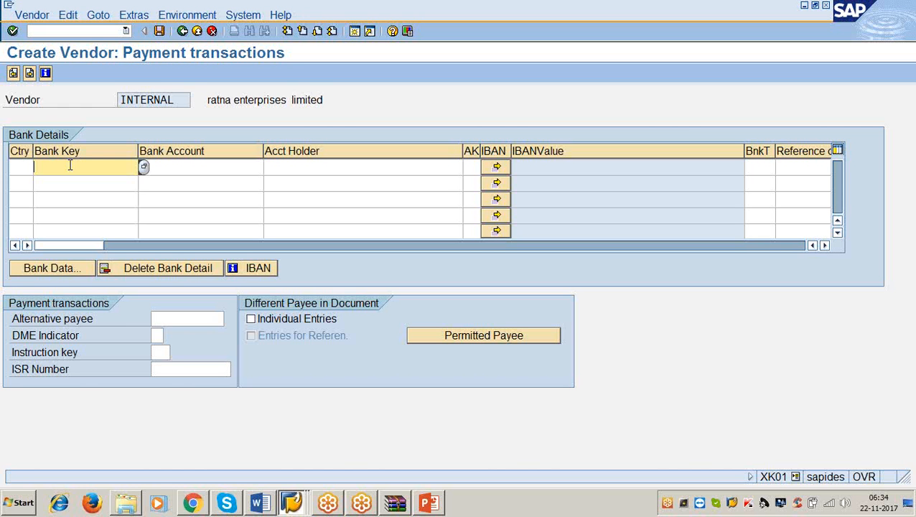
click(166, 168)
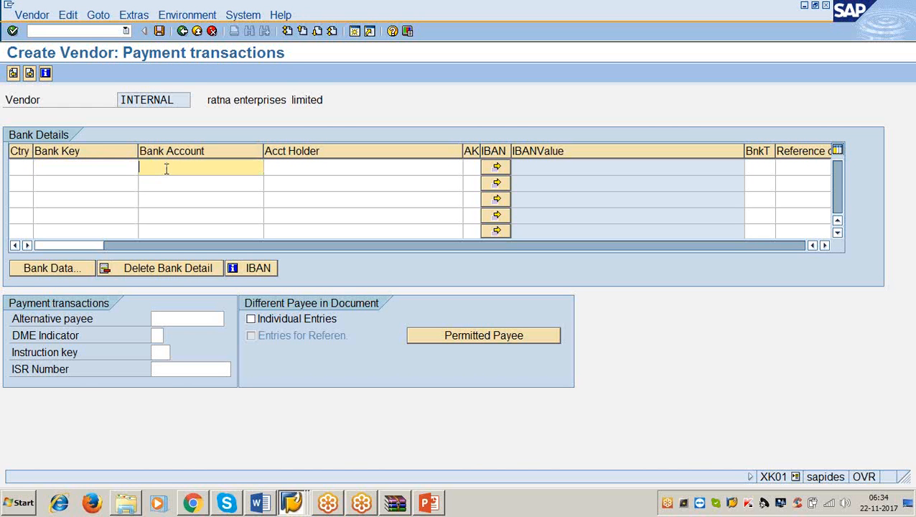
click(286, 166)
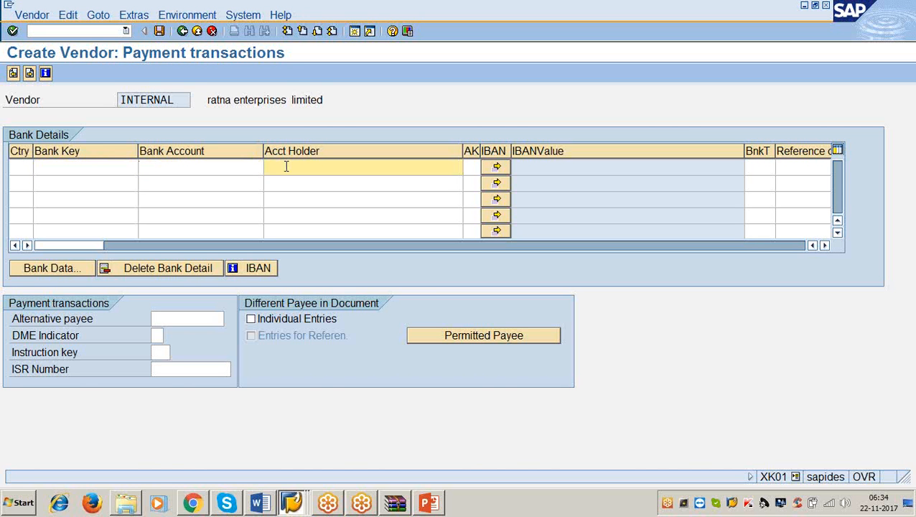
click(178, 168)
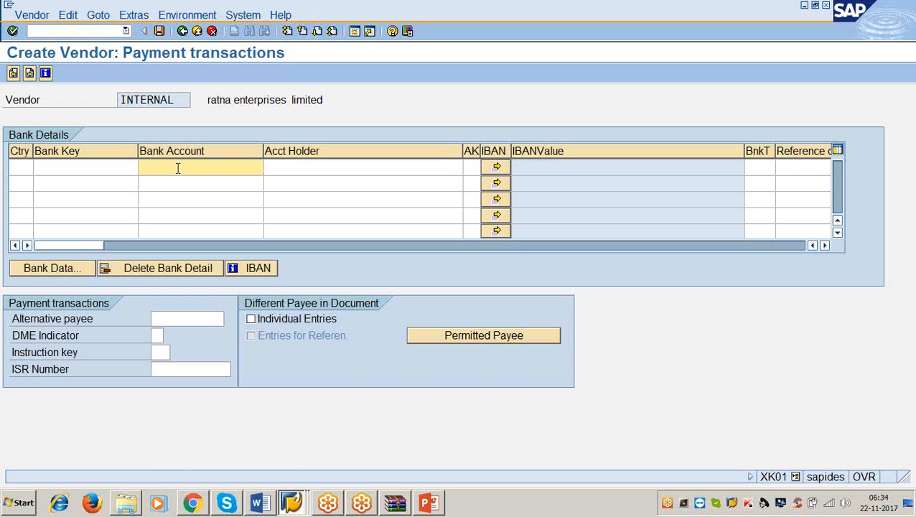
click(287, 167)
click(29, 74)
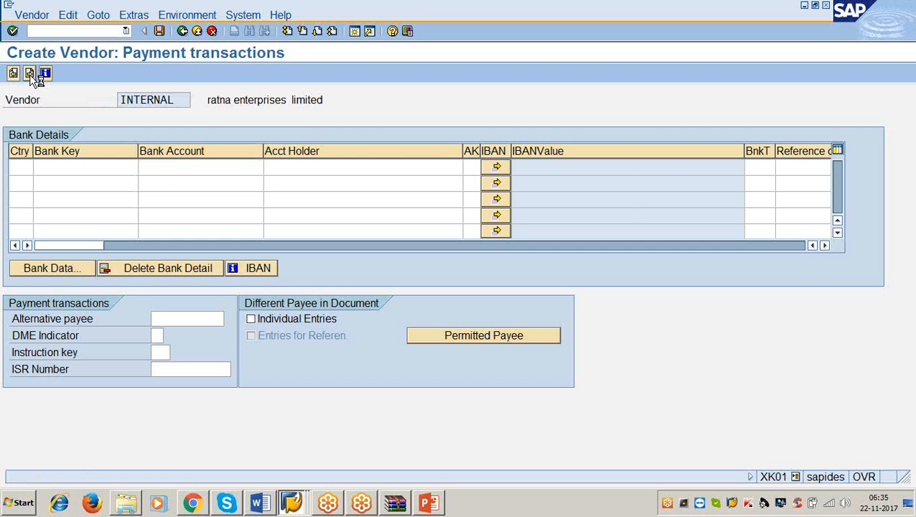
- Continue to the vendor's contact persons and review the first name and name fields without filling them
click(30, 76)
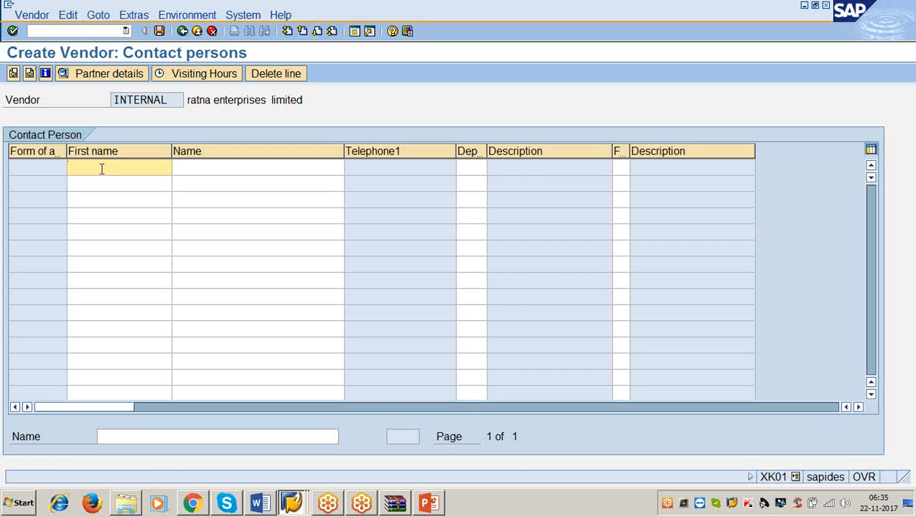
click(214, 168)
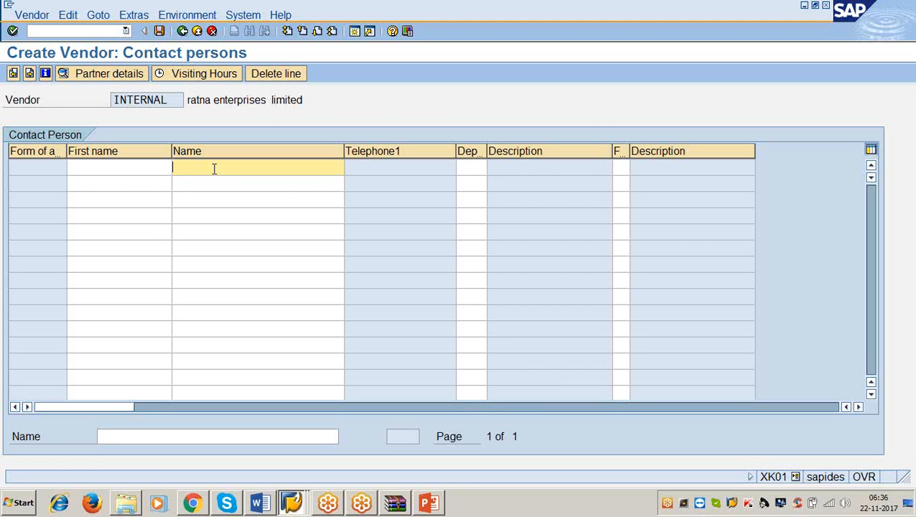
click(140, 172)
click(222, 168)
- In the ACCOUNTS PAYABLE Word document, replace "thrice" with "4times" in the vendor master's next-screen instruction, and return to SAP
click(258, 502)
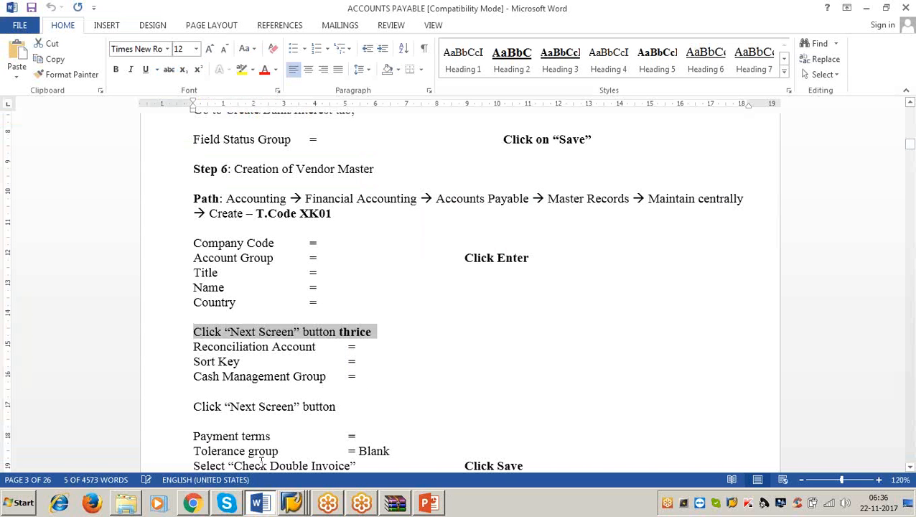
click(380, 339)
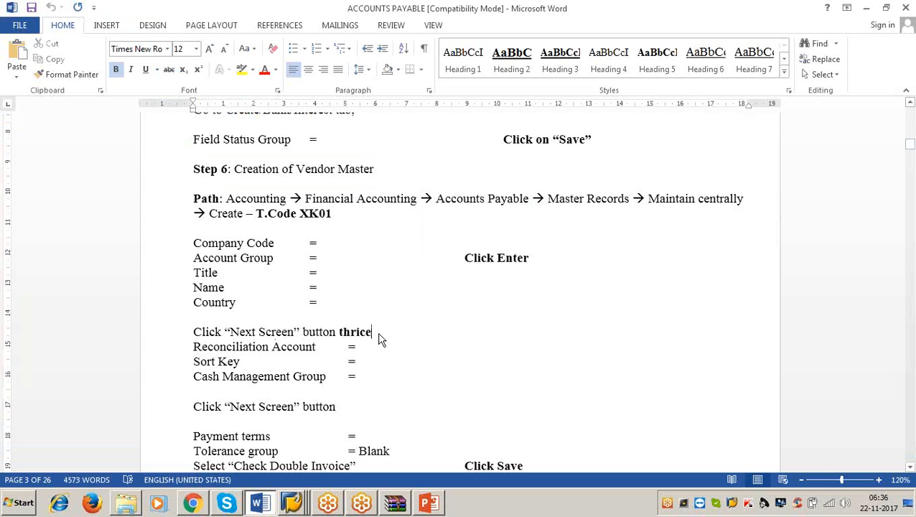
key(BackSpace)
key(BackSpace)
key(BackSpace)
key(BackSpace)
key(BackSpace)
key(BackSpace)
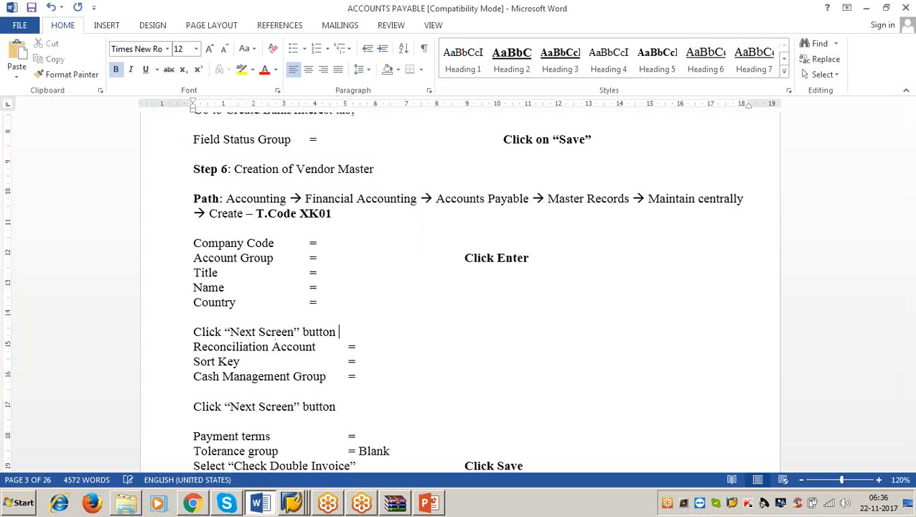
text(4times)
click(866, 7)
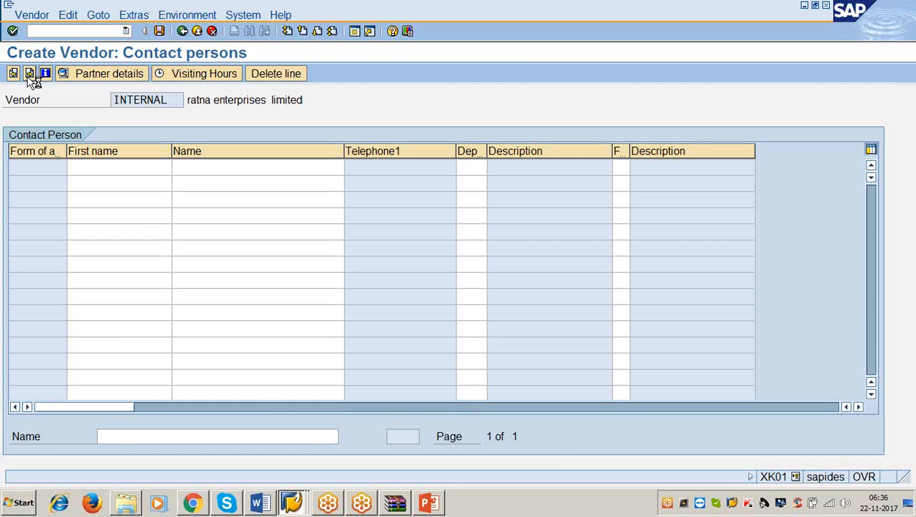
- Continue to the vendor's accounting information and enter reconciliation account 100505
click(30, 74)
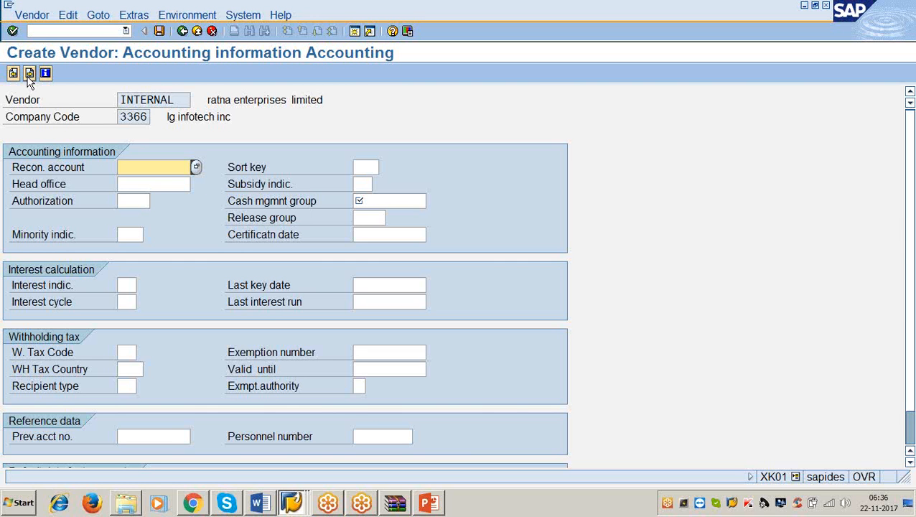
click(128, 183)
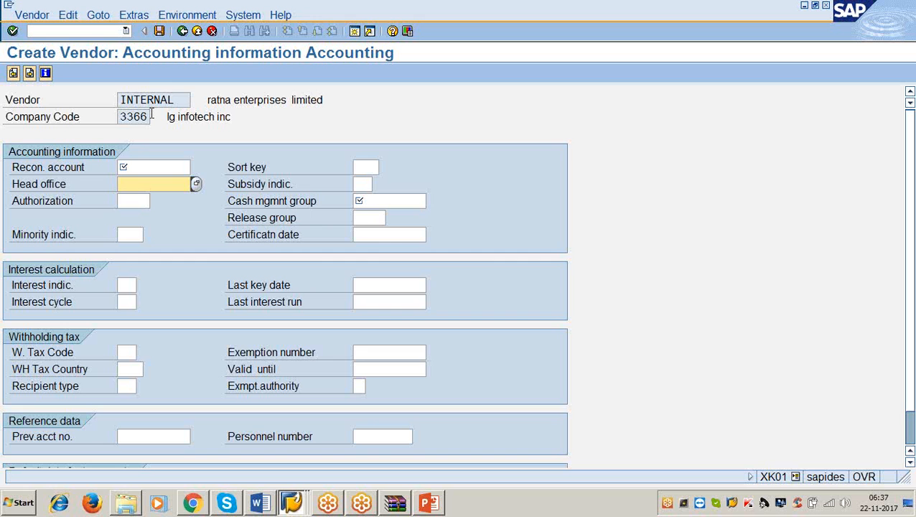
click(147, 166)
text(100505)
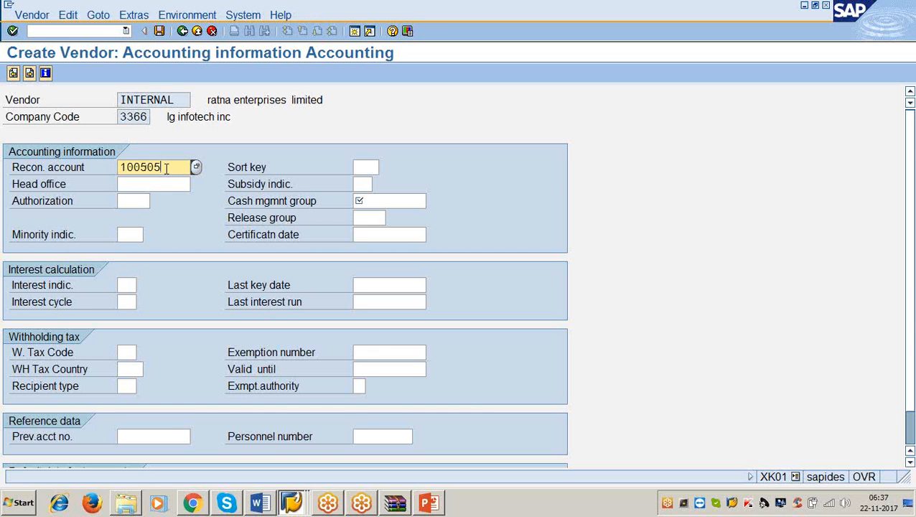
drag(167, 167, 108, 167)
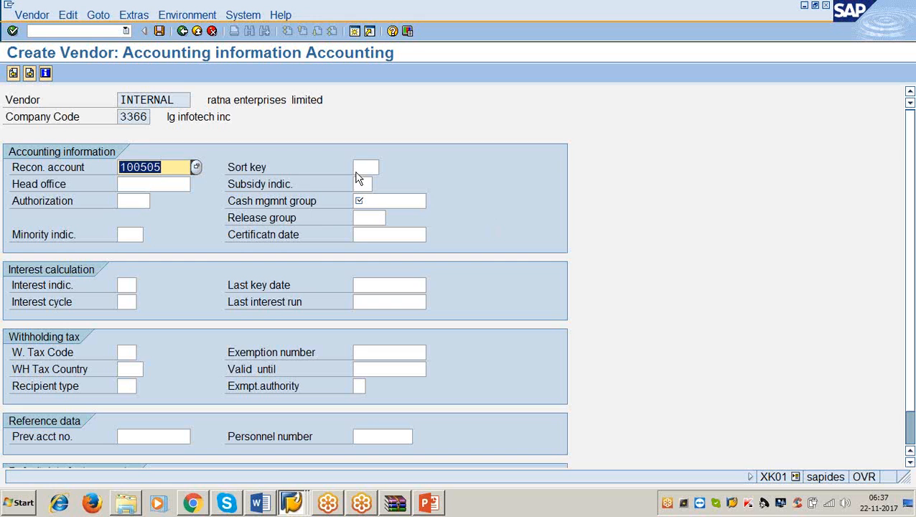
click(179, 166)
drag(179, 167, 117, 174)
- Set the vendor's sort key to 012 and the cash management group to A1, domestic payments (A/P)
click(378, 170)
text(012)
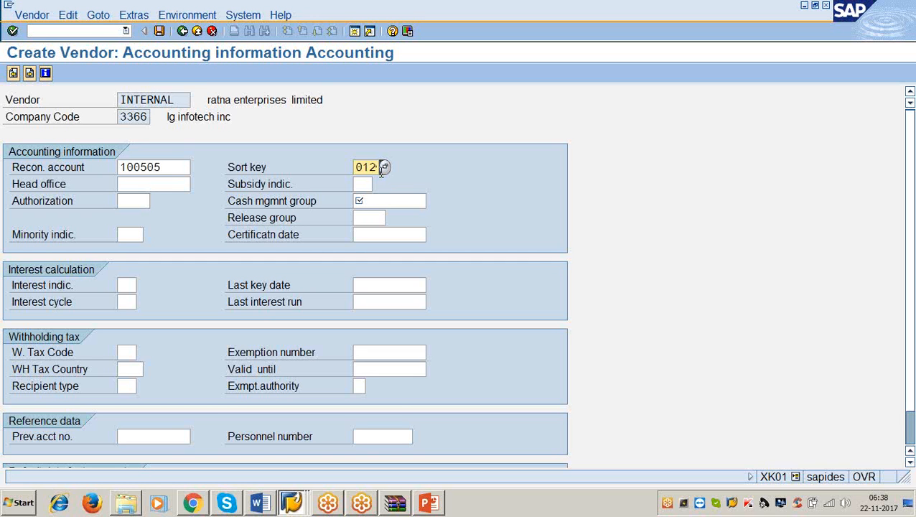
click(410, 201)
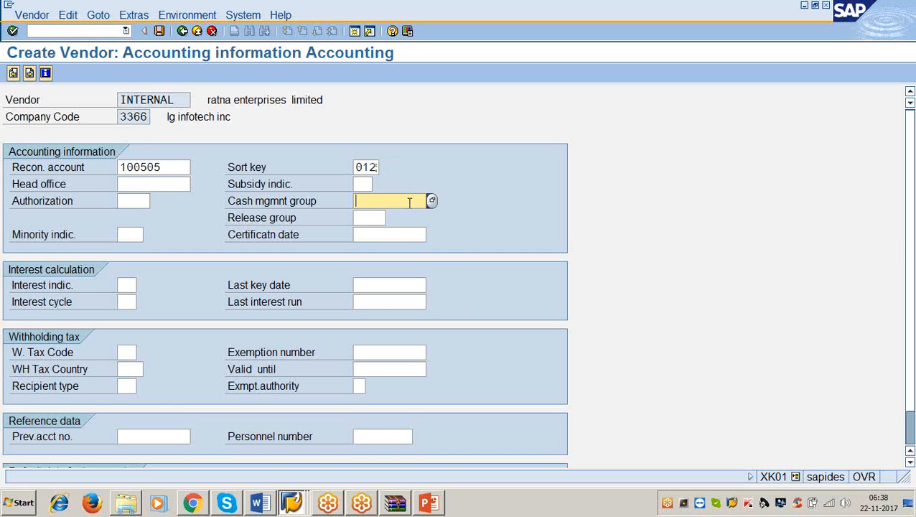
text(a1)
click(432, 201)
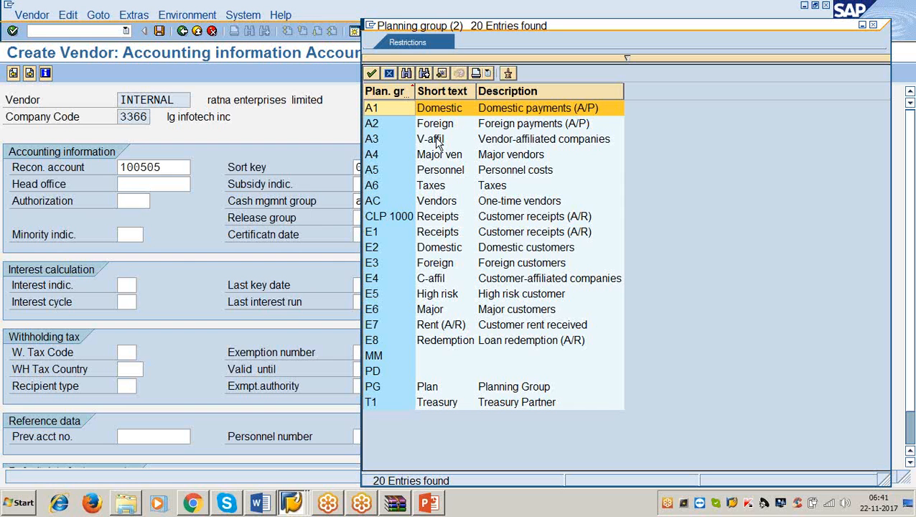
double_click(393, 109)
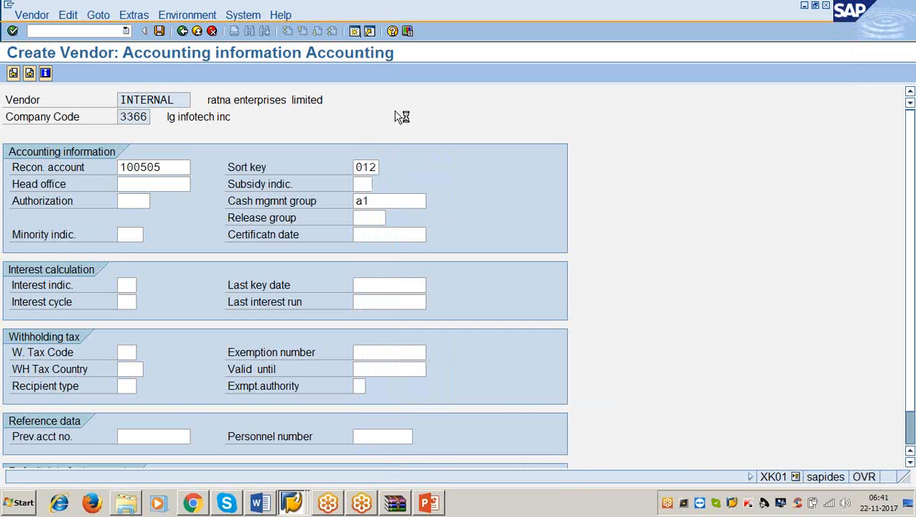
- Review the vendor's interest indicator and the withholding tax code, exemption number and country fields in the accounting information, leaving them blank
click(31, 74)
click(14, 73)
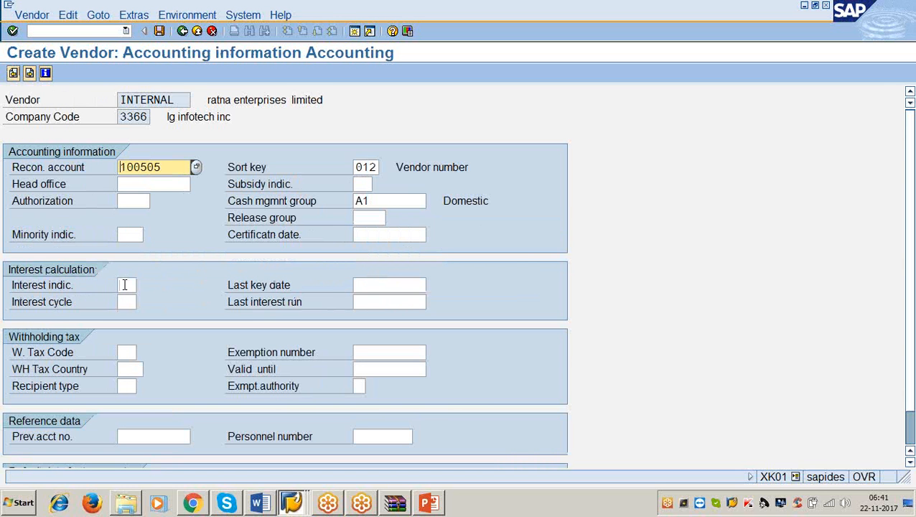
click(124, 285)
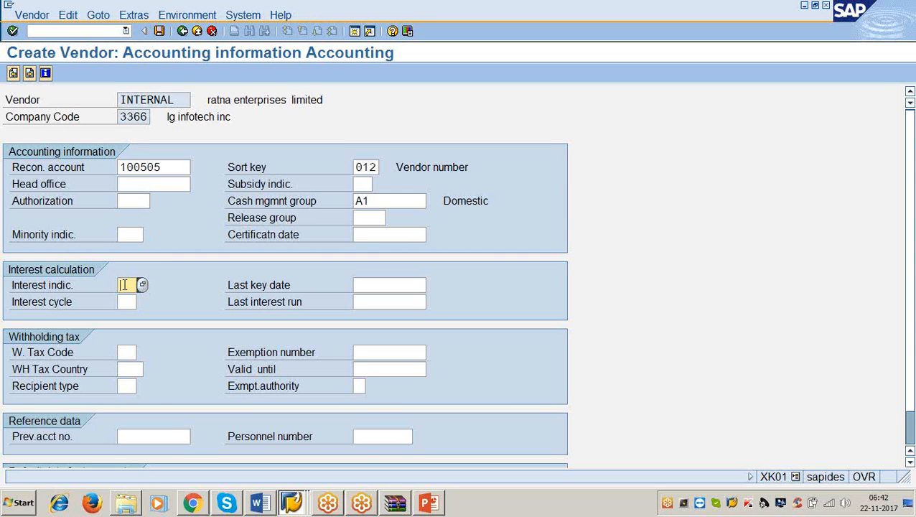
click(123, 351)
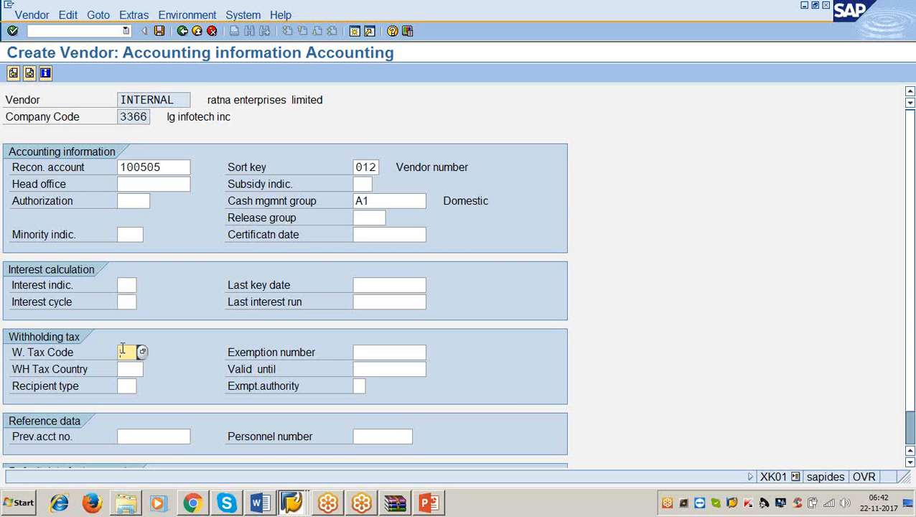
click(386, 349)
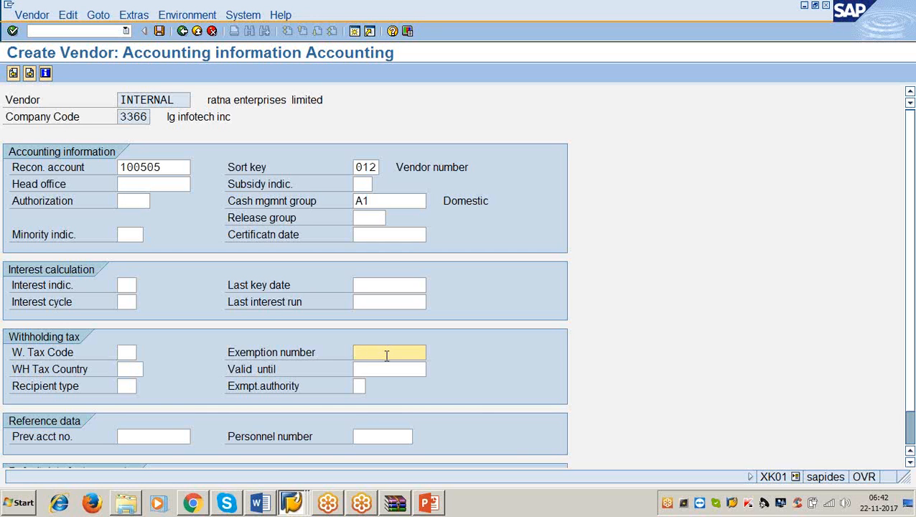
click(134, 368)
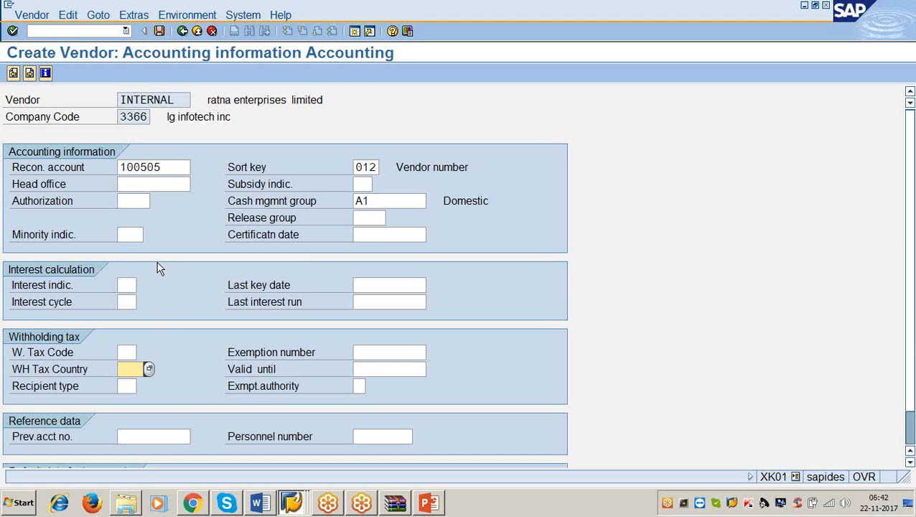
- Continue to the vendor's payment transactions accounting data and set the payment terms to 0001, Payable immediately Due net
click(32, 74)
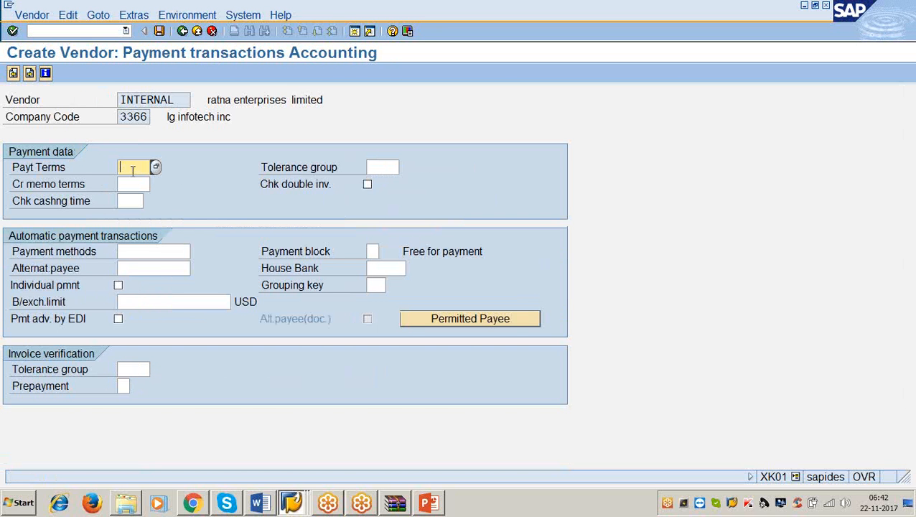
text(0001)
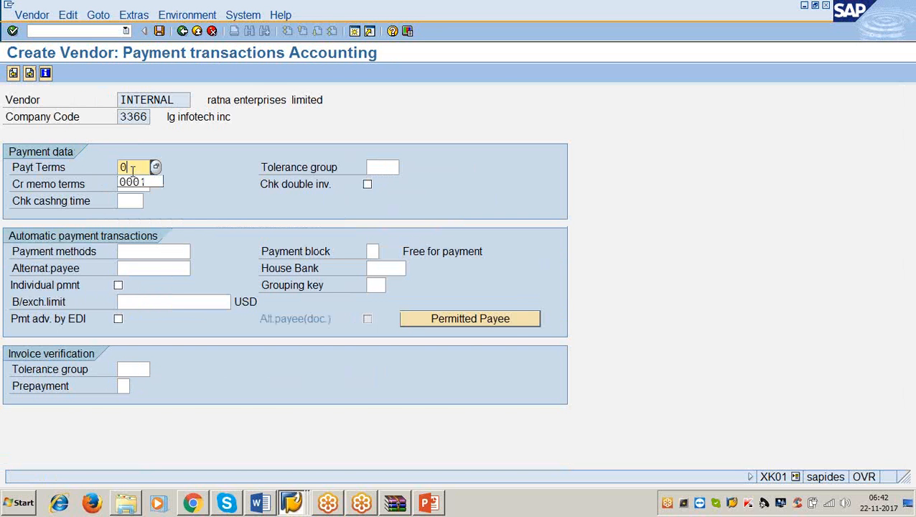
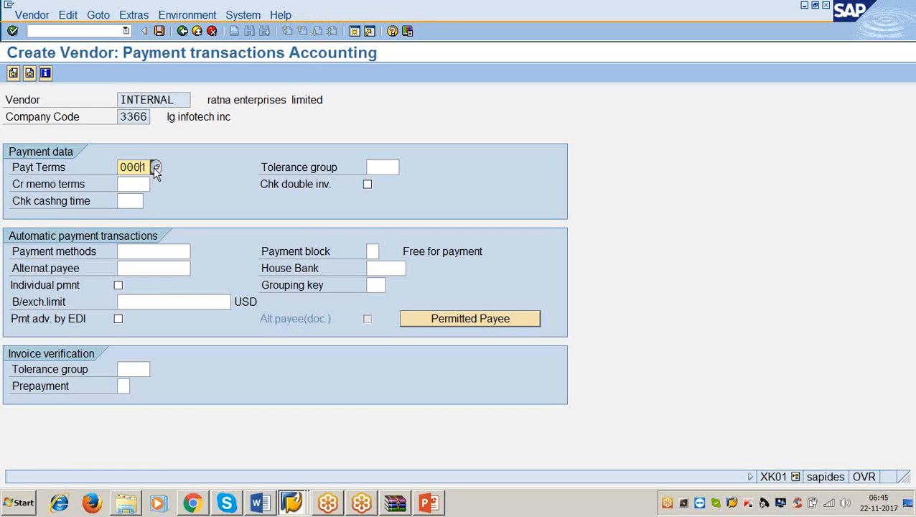
click(155, 168)
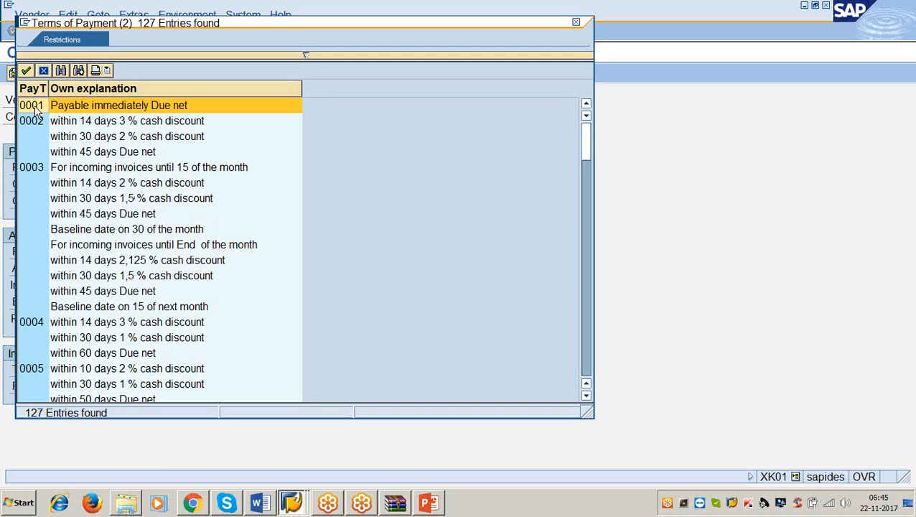
double_click(108, 108)
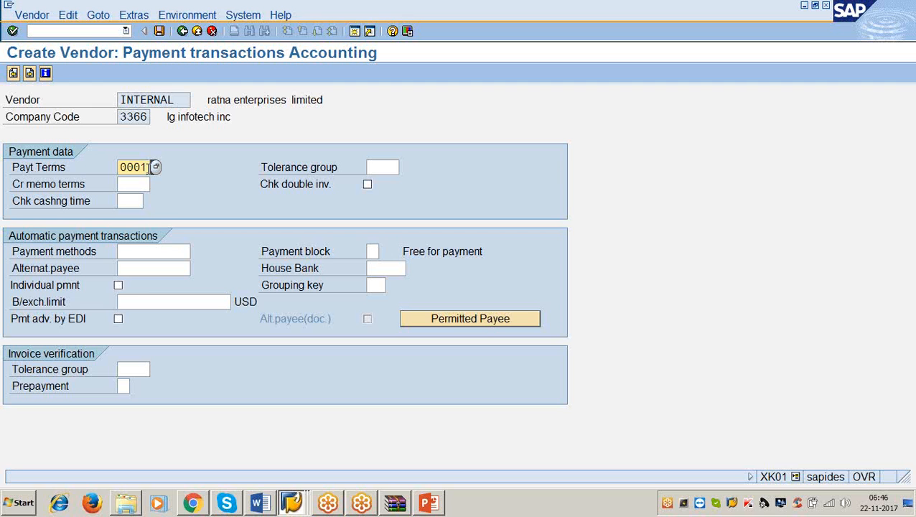
key(Return)
- Leave the payment data tolerance group blank and enable the double invoice check for the vendor
click(394, 168)
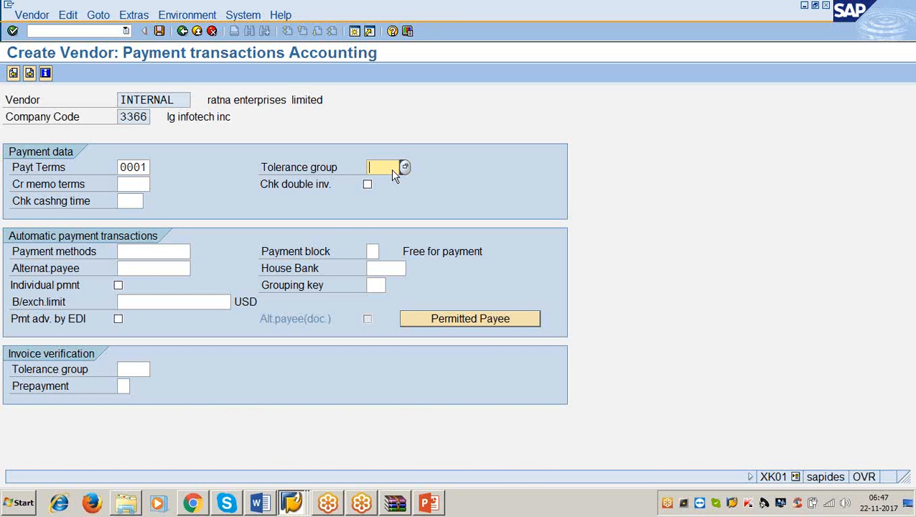
click(367, 186)
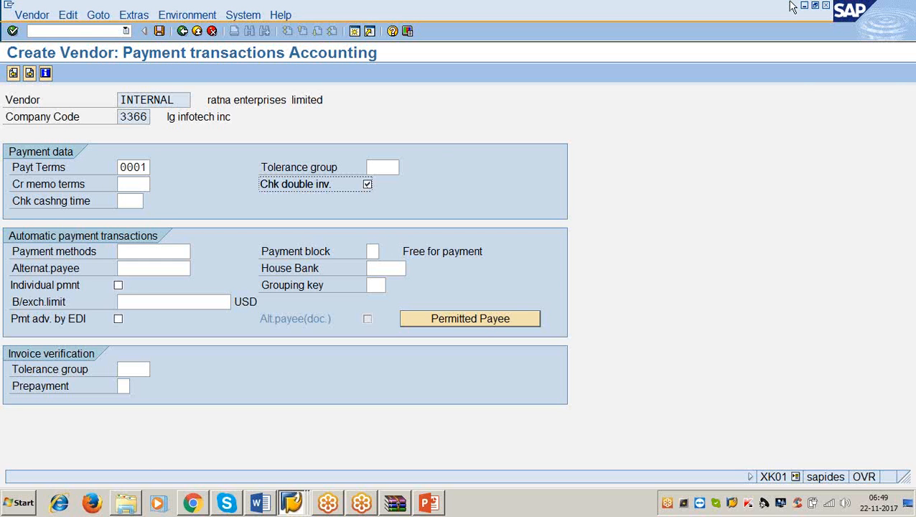
key(Return)
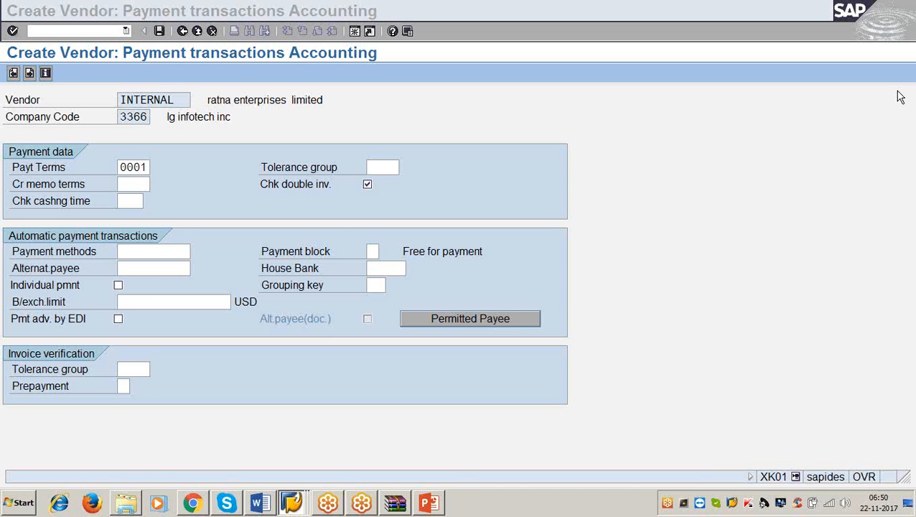
click(760, 254)
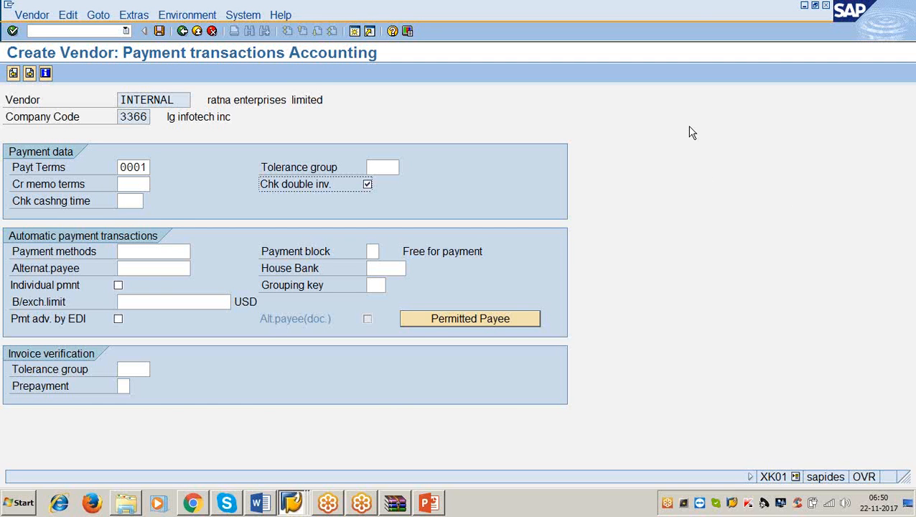
click(694, 16)
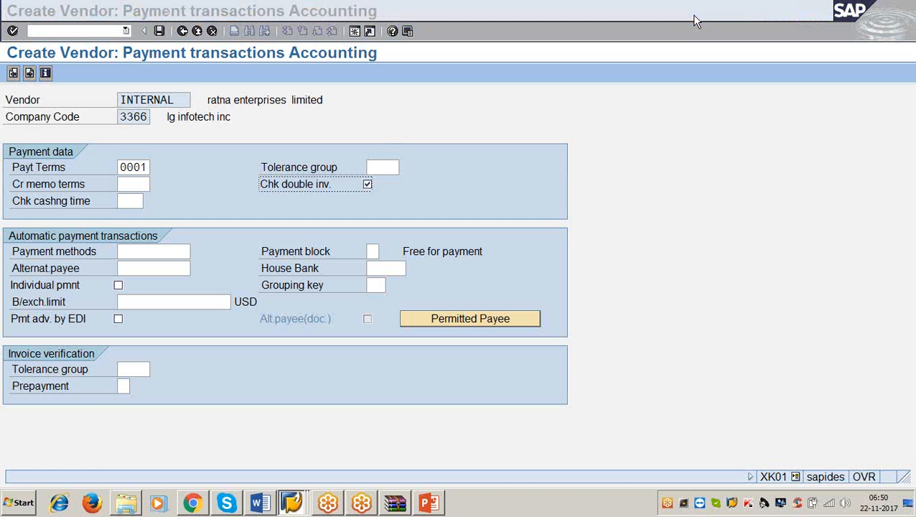
right_click(695, 173)
click(686, 157)
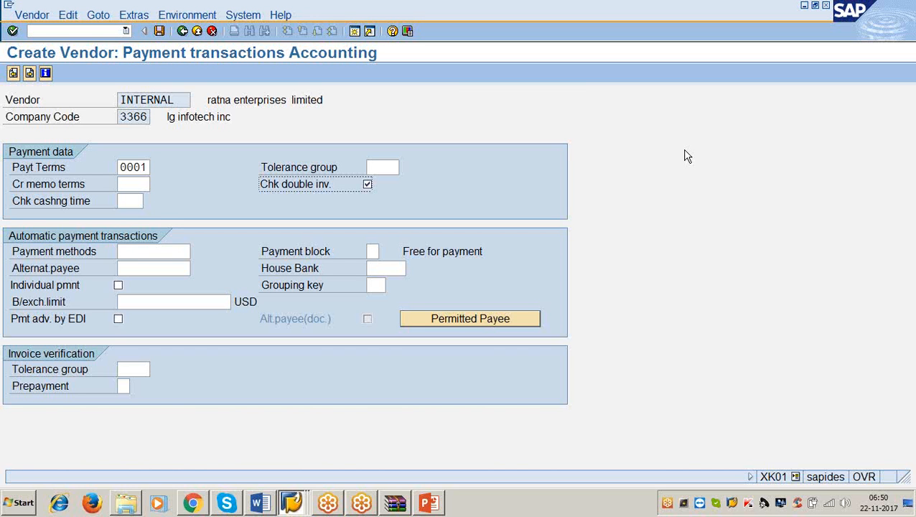
- Save the new vendor "ratna enterprises limited" in company code 3366
click(159, 31)
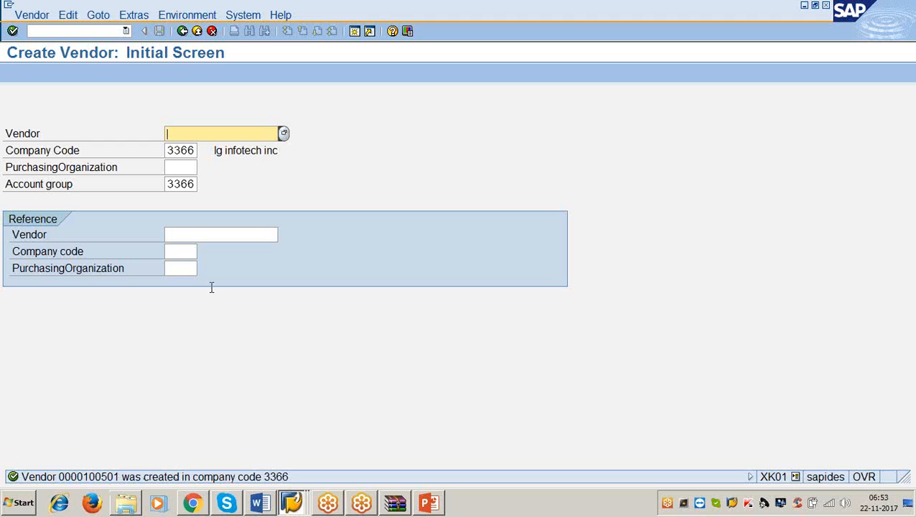
drag(196, 184, 153, 184)
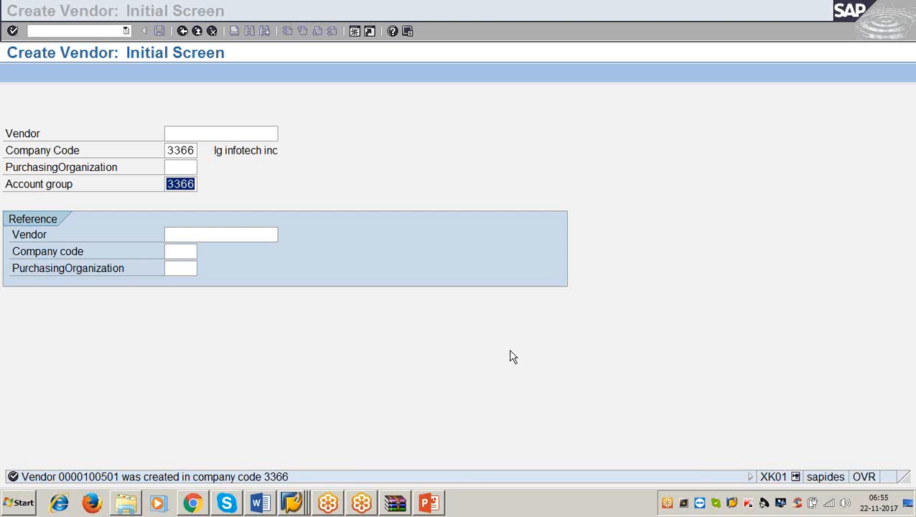
click(305, 328)
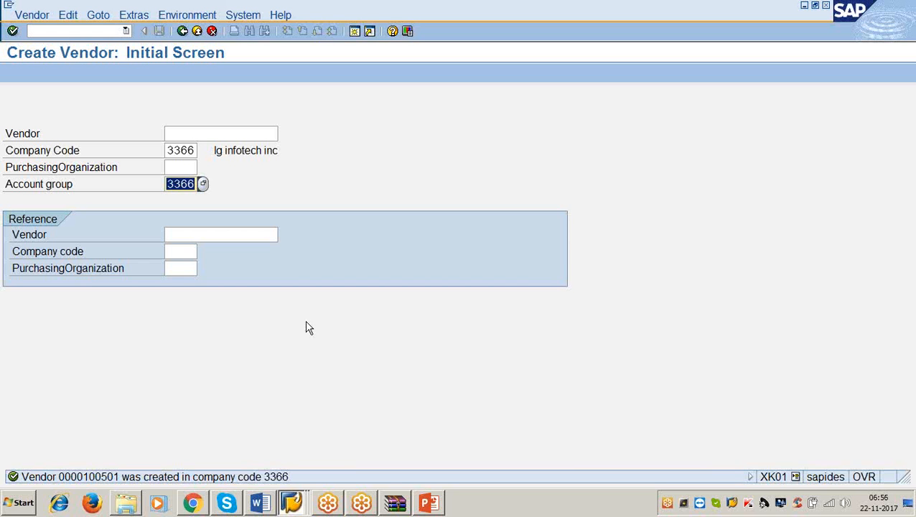
click(246, 184)
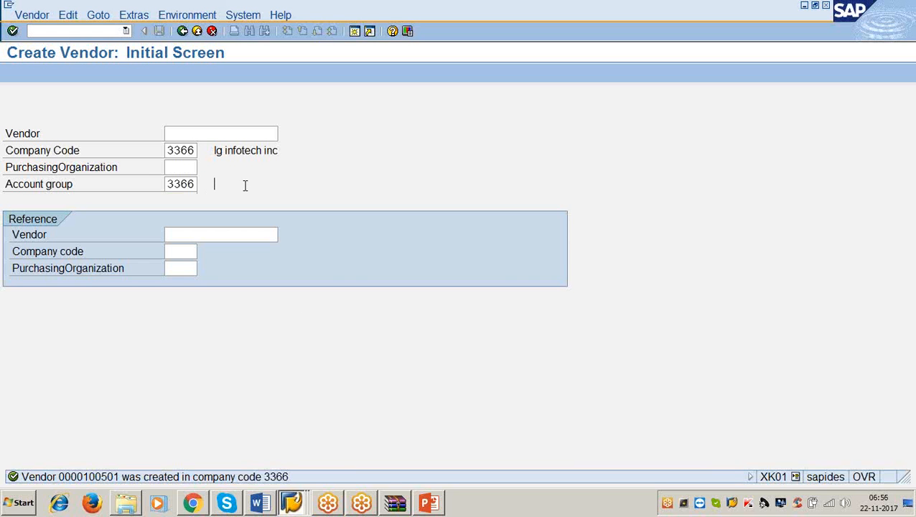
click(197, 184)
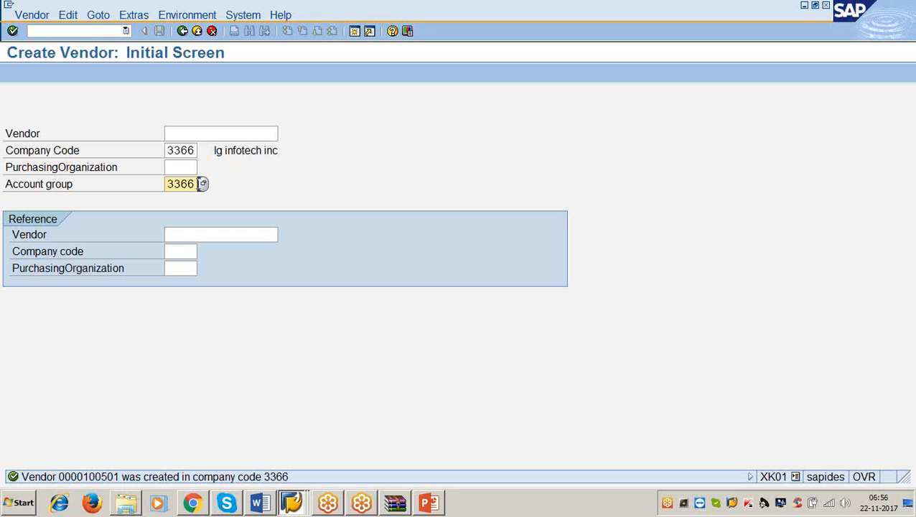
- Start another vendor in company code 3366 with account group 3366, giving it the title Company and the name "sen and company"
click(201, 184)
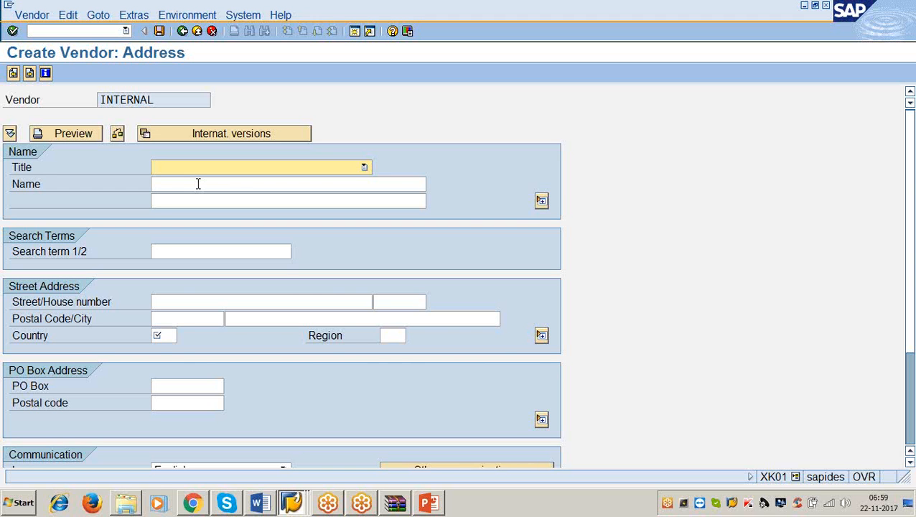
click(195, 167)
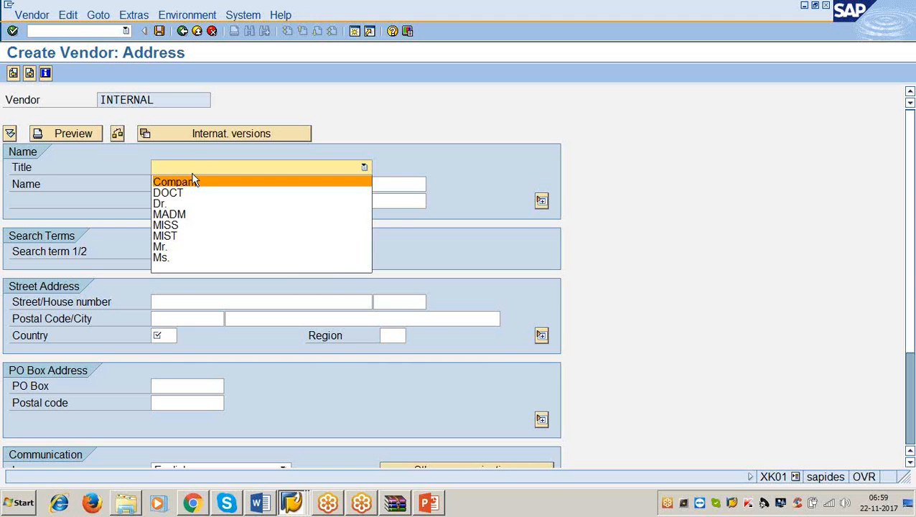
click(193, 182)
click(193, 184)
text(s)
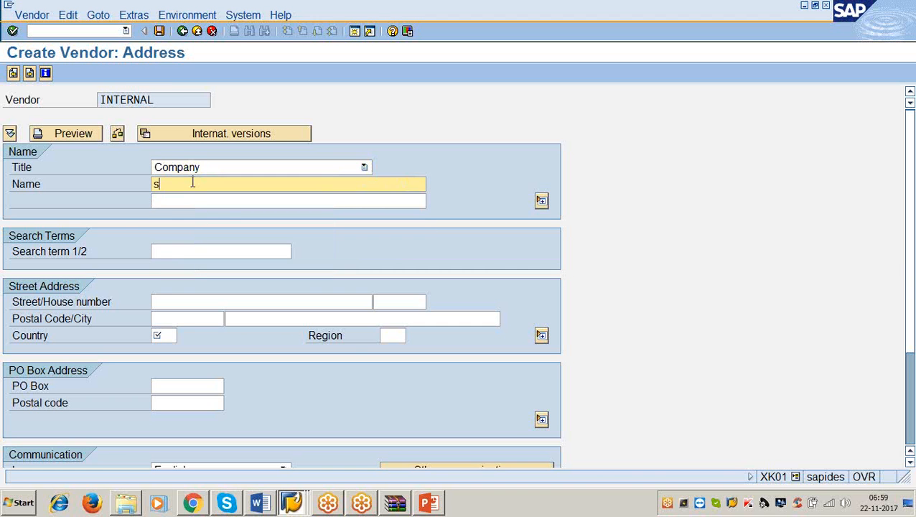
text(en and company)
key(Tab)
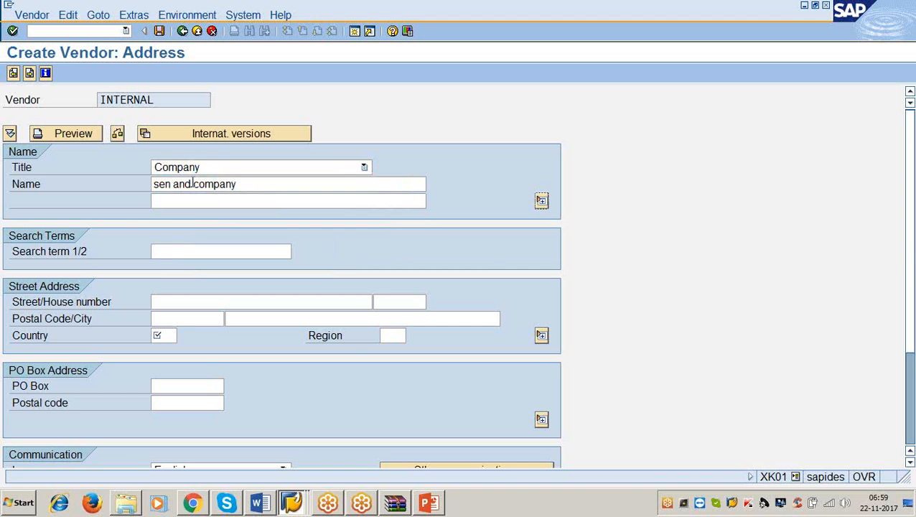
- Set the country in the vendor's street address to us, leaving the search term, street and city blank
key(Tab)
key(Tab)
key(Tab)
key(Tab)
text(us)
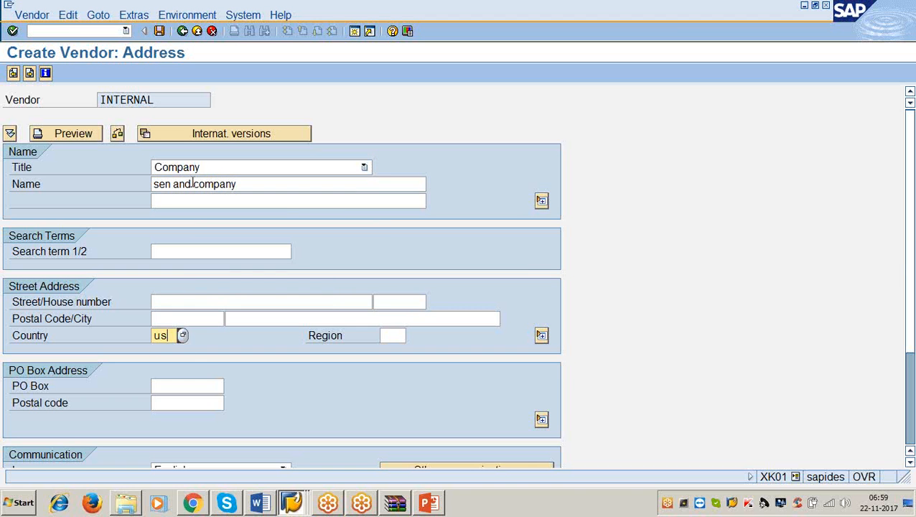
- Continue from the vendor's address to the accounting information for company code 3366, leaving the bank details and payment transactions blank
click(27, 76)
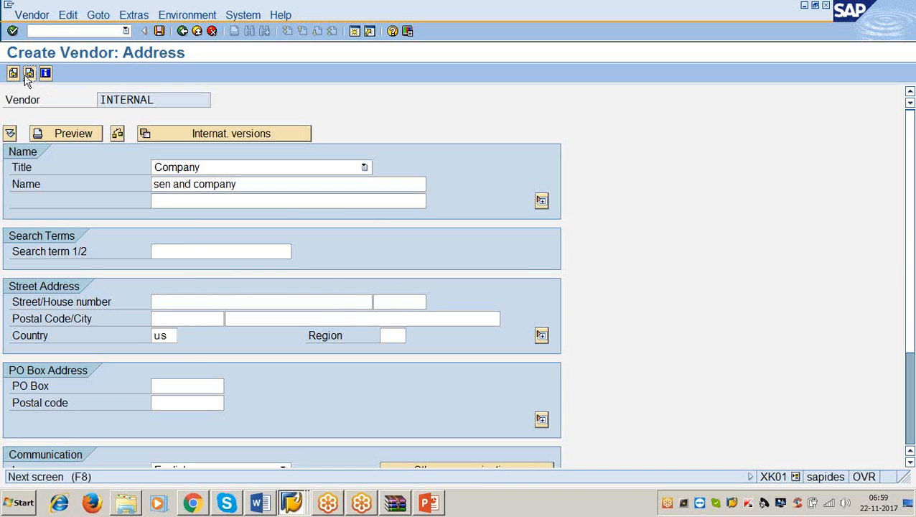
click(28, 74)
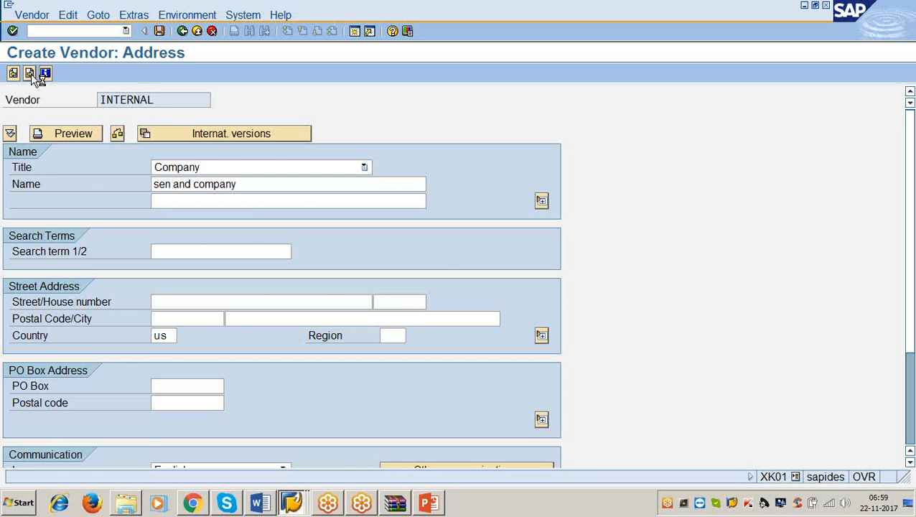
click(32, 76)
click(31, 76)
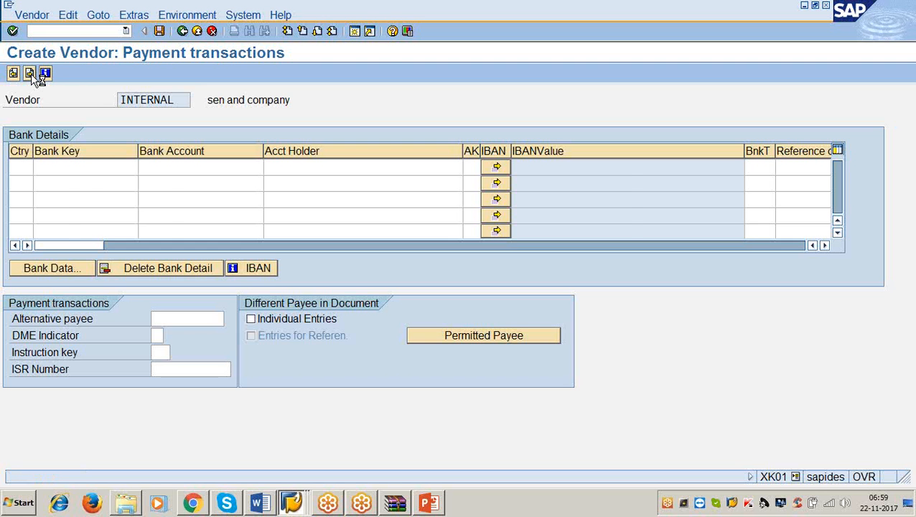
click(30, 75)
click(31, 75)
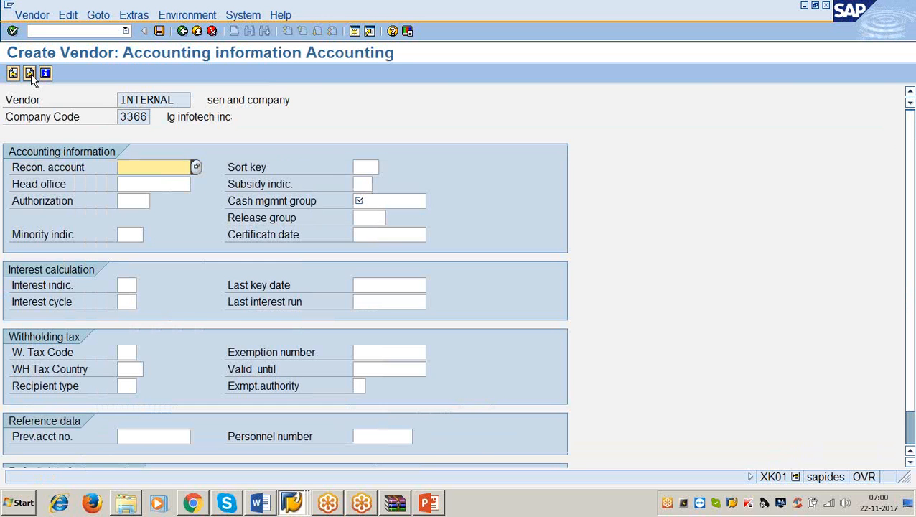
- Set the vendor's reconciliation account to 100505, sort key to 012 and cash management group to a1
click(130, 186)
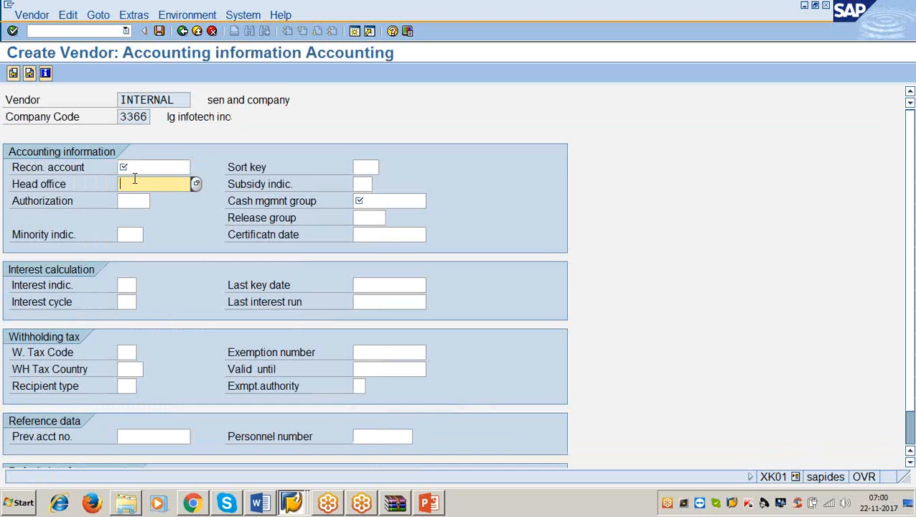
click(135, 165)
text(100505)
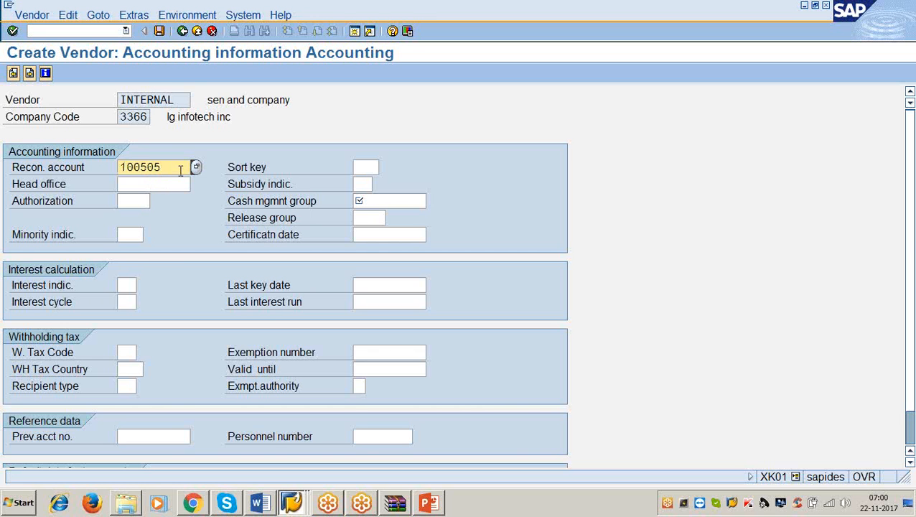
drag(163, 167, 95, 177)
key(Tab)
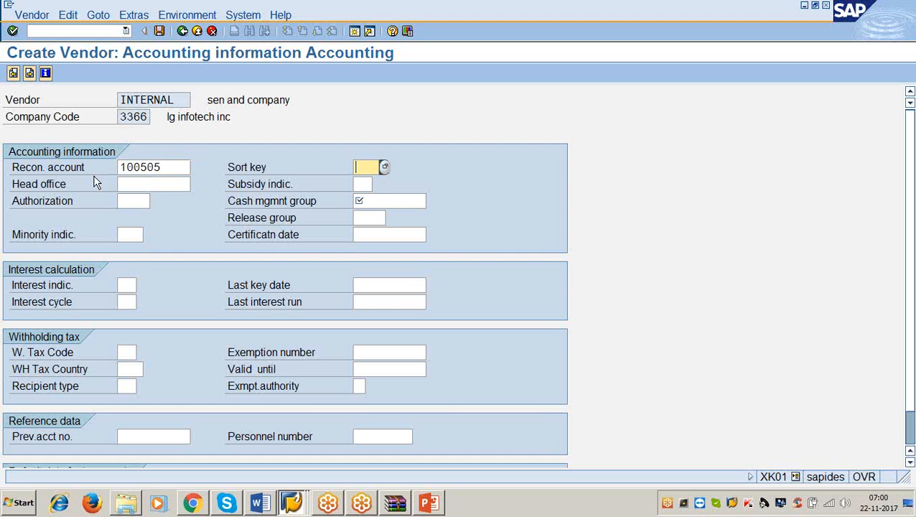
text(012)
click(357, 201)
text(a1)
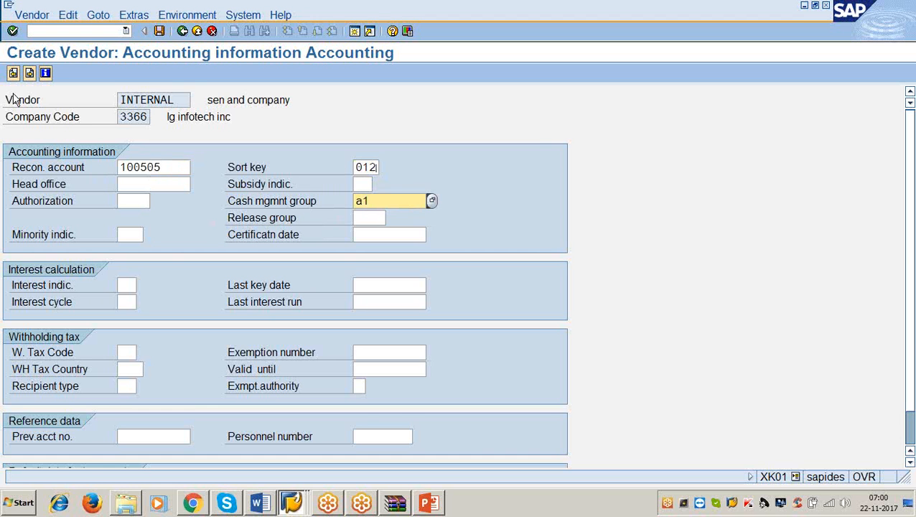
- Set the vendor's payment terms to 0001 with the double invoice check enabled, and save the vendor "sen and company"
click(29, 72)
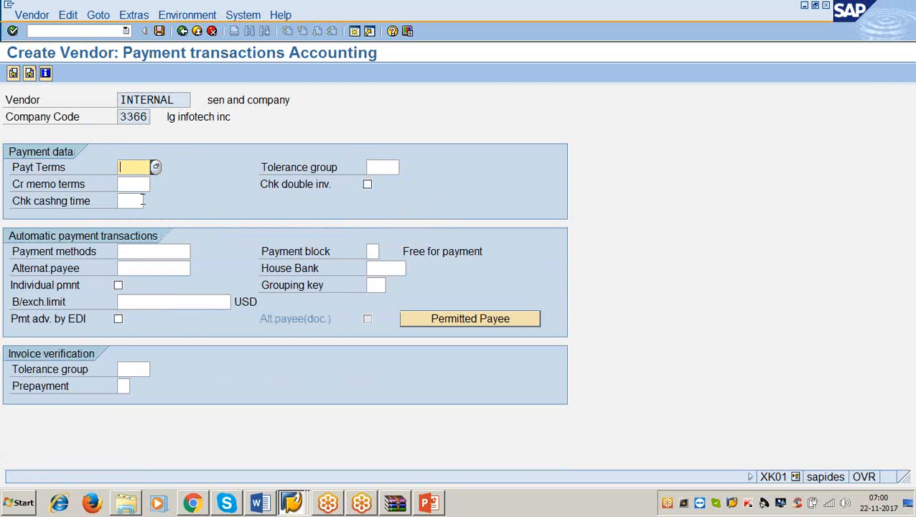
text(0001)
click(367, 185)
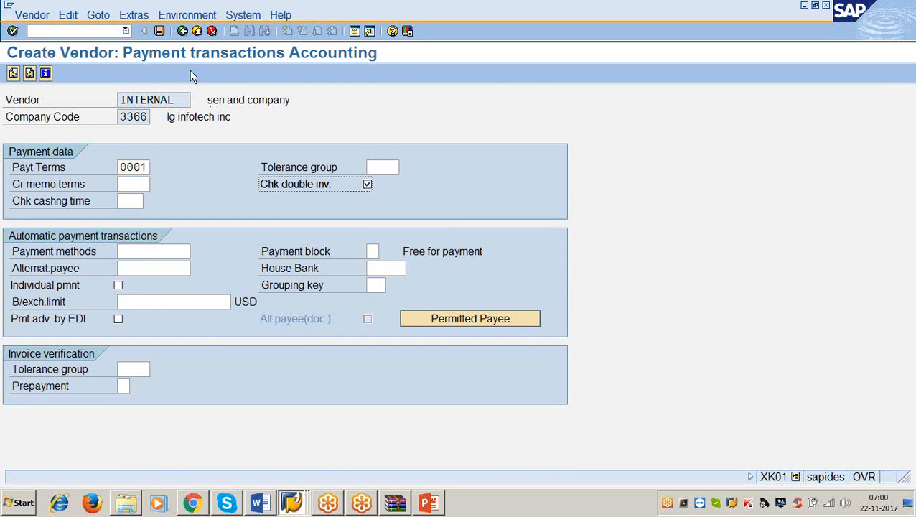
click(159, 31)
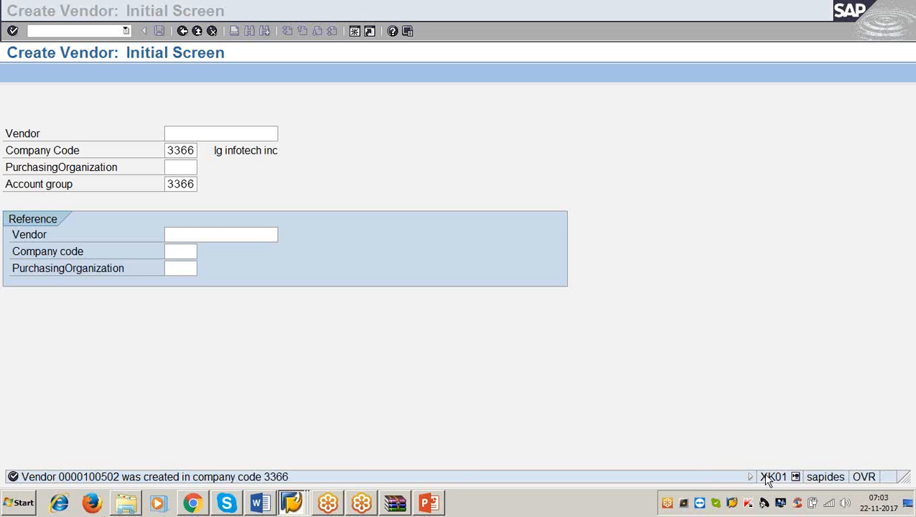
click(464, 338)
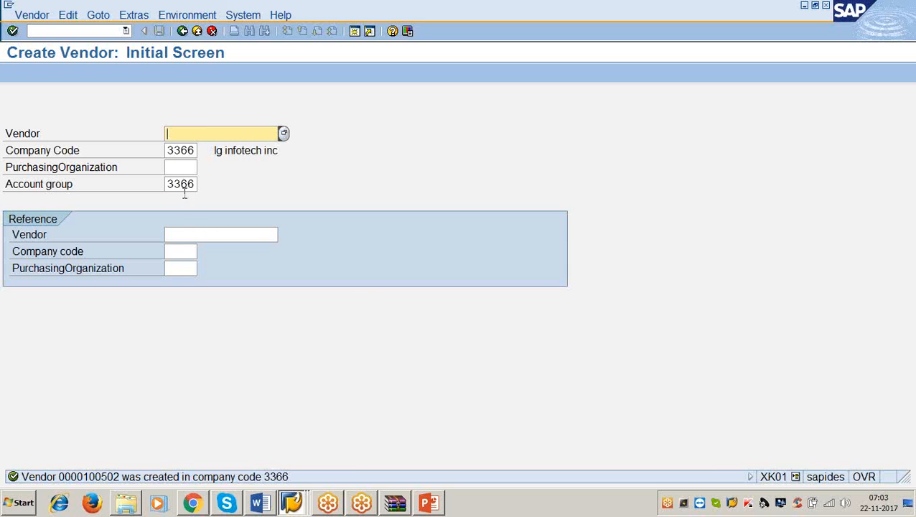
click(185, 167)
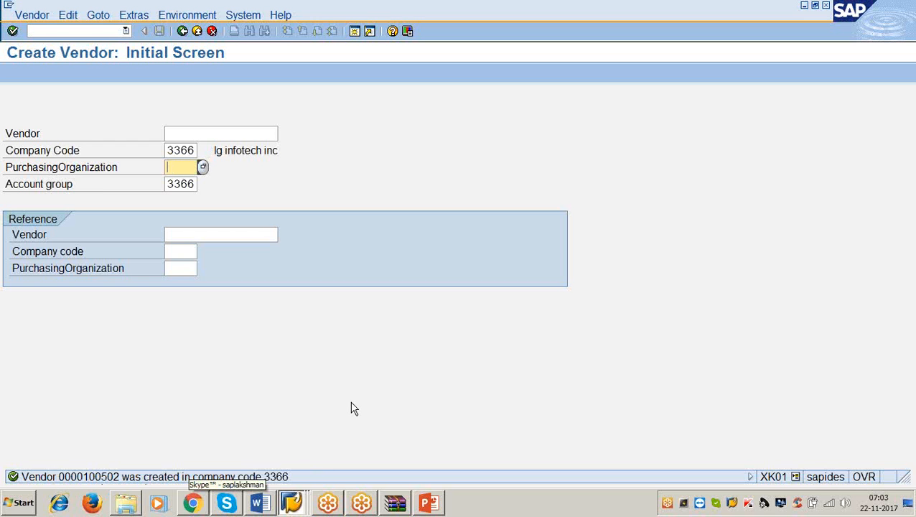
click(912, 248)
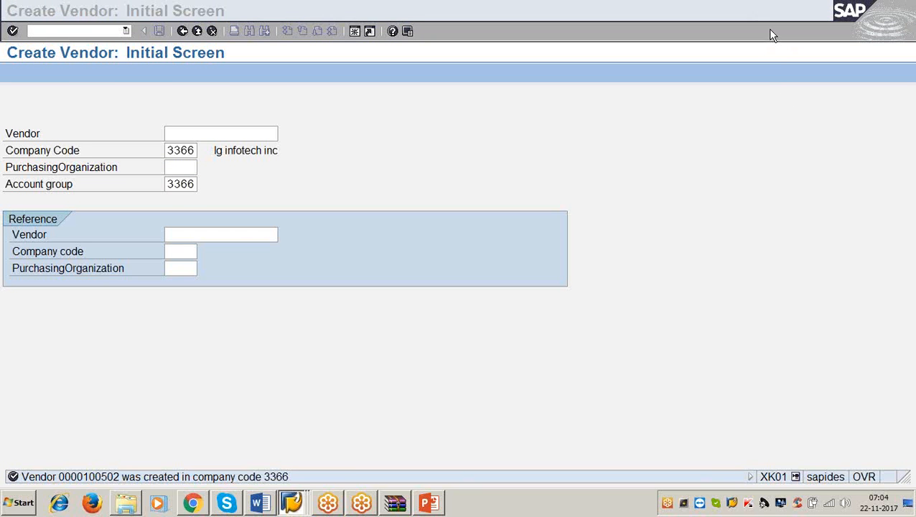
click(761, 229)
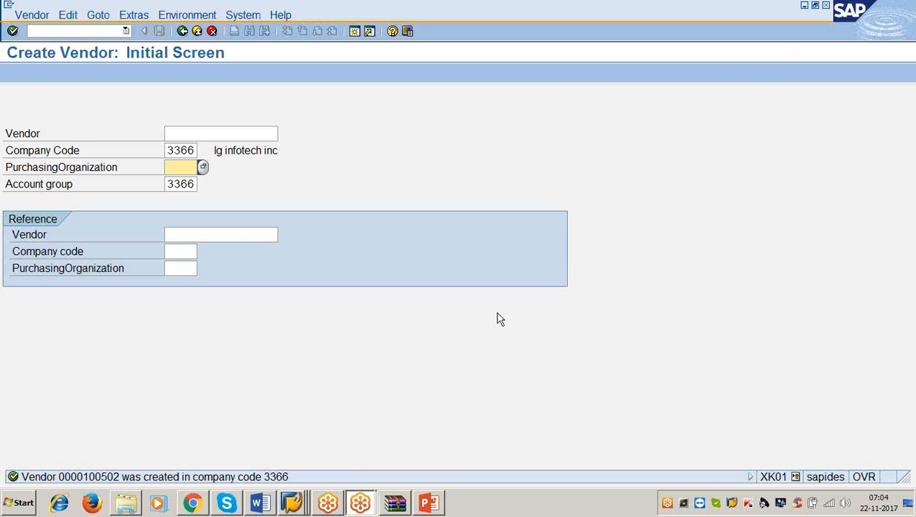